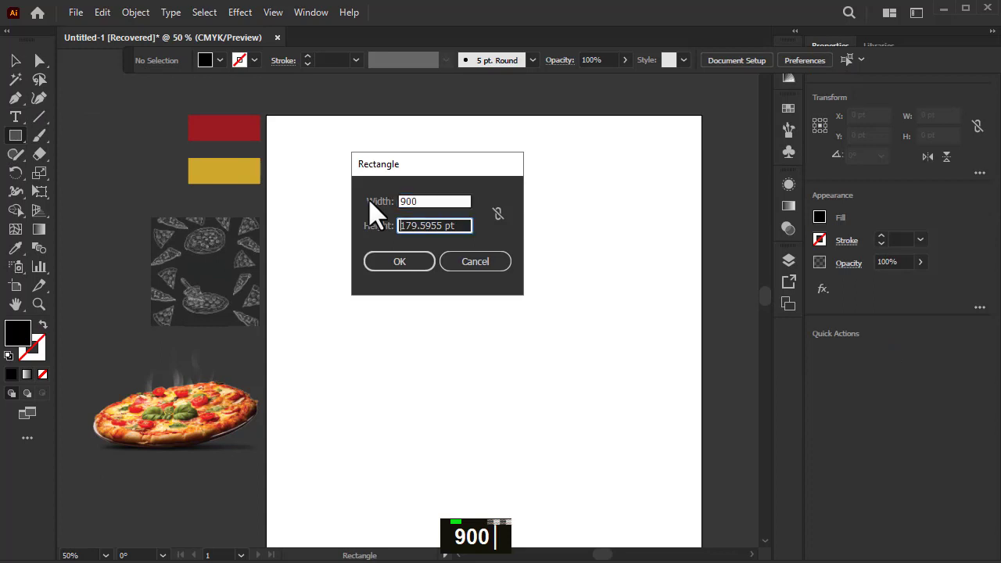
Step: Create a 900 by 900 pt rectangle and centre it horizontally and vertically on the artboard
text(900)
key(Return)
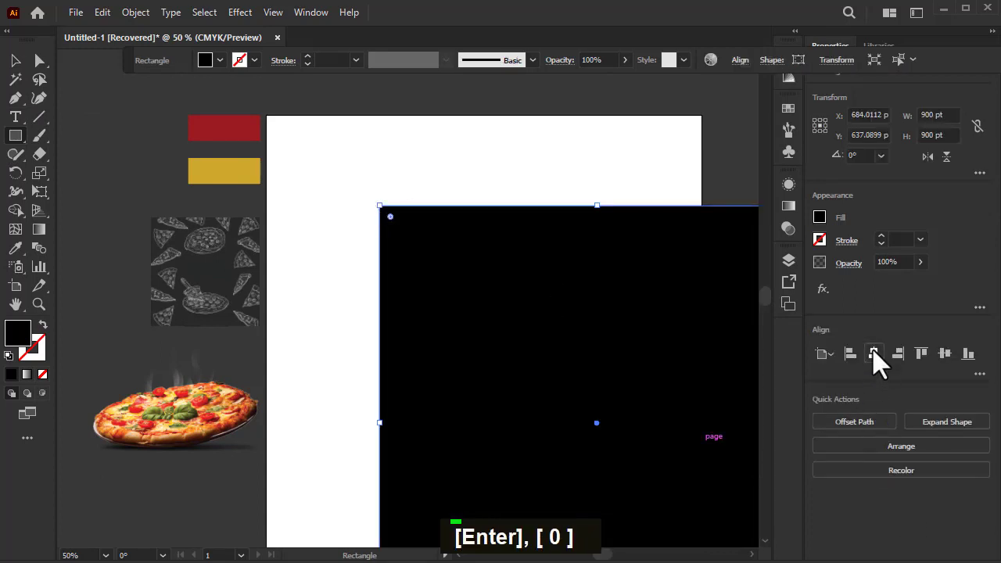
click(874, 350)
click(946, 355)
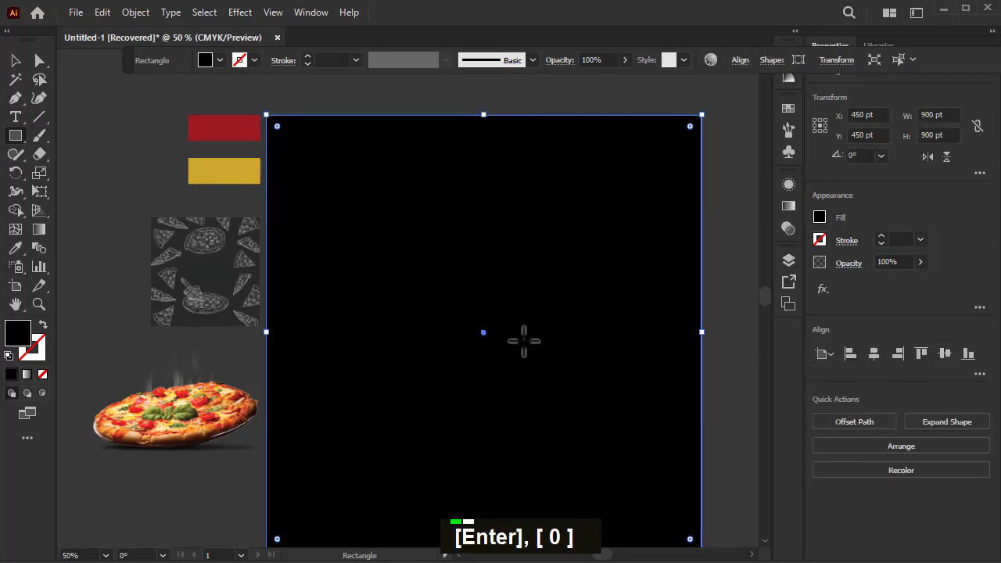
Step: Fill the background square with the red sampled from the red colour sample beside the artboard
click(15, 248)
click(210, 130)
key(v)
click(117, 181)
Step: Move the pizza line-art pattern onto the artboard, resize it to 900 by 900 pt and centre it both ways
click(206, 296)
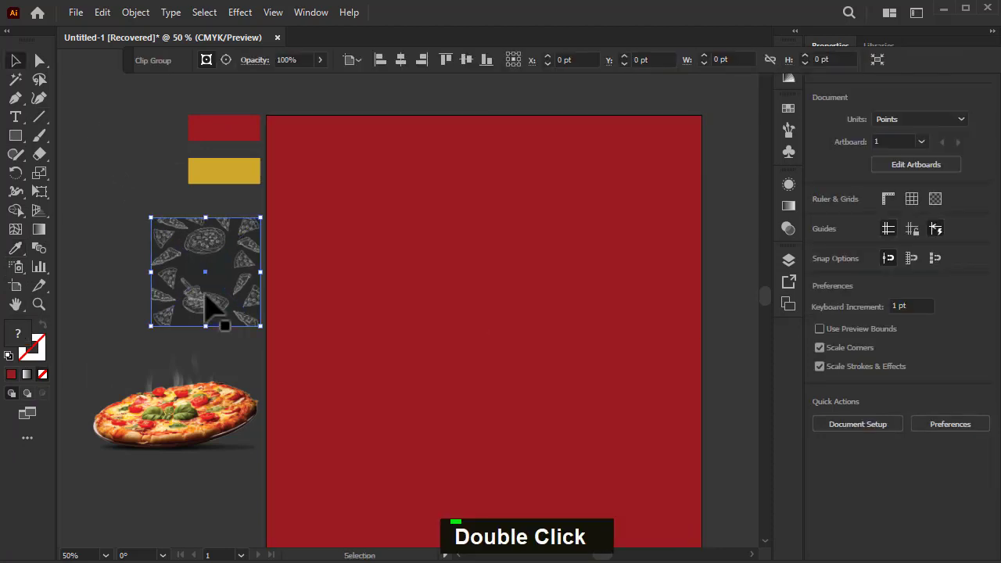
drag(205, 295, 463, 281)
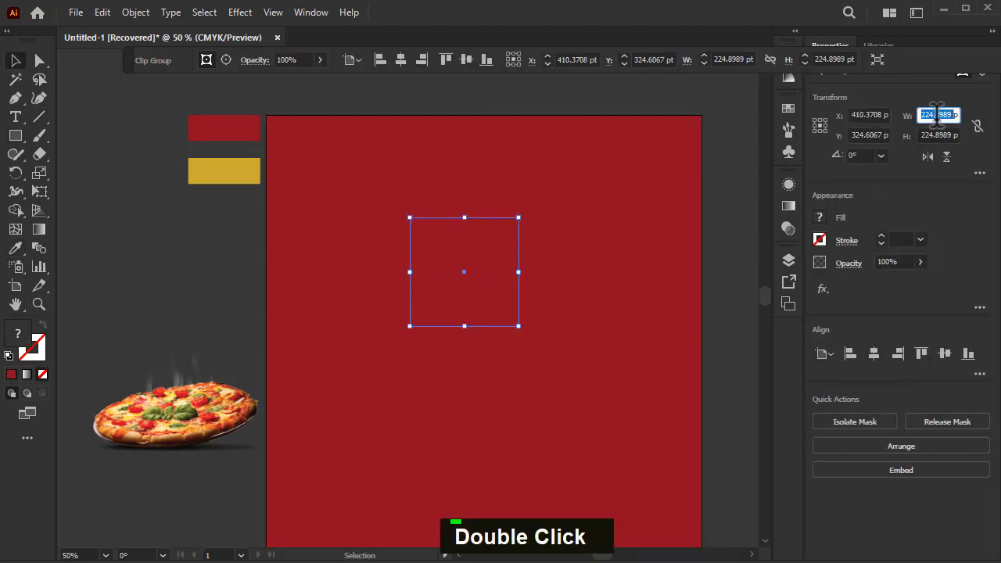
text(900)
key(Tab)
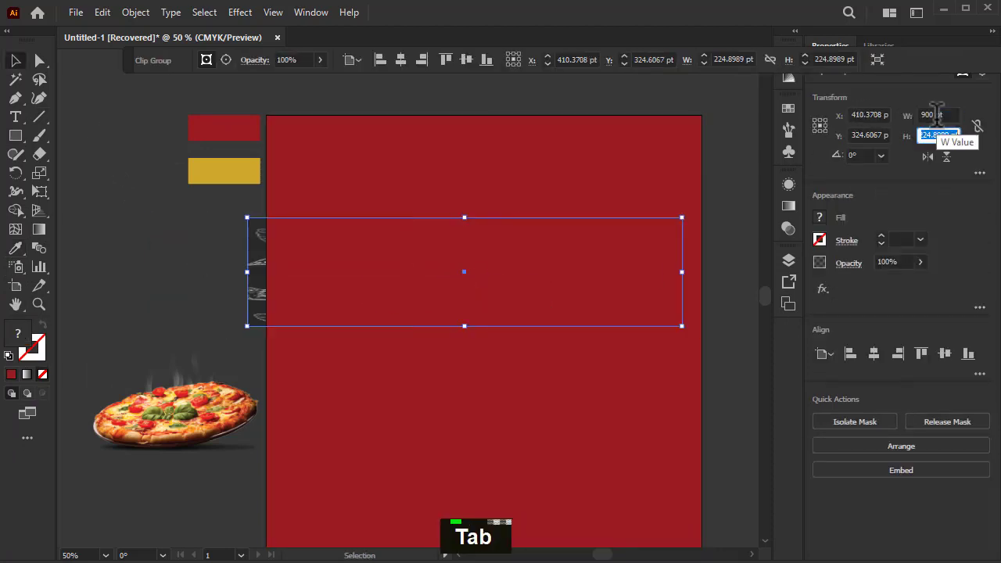
text(900)
key(Return)
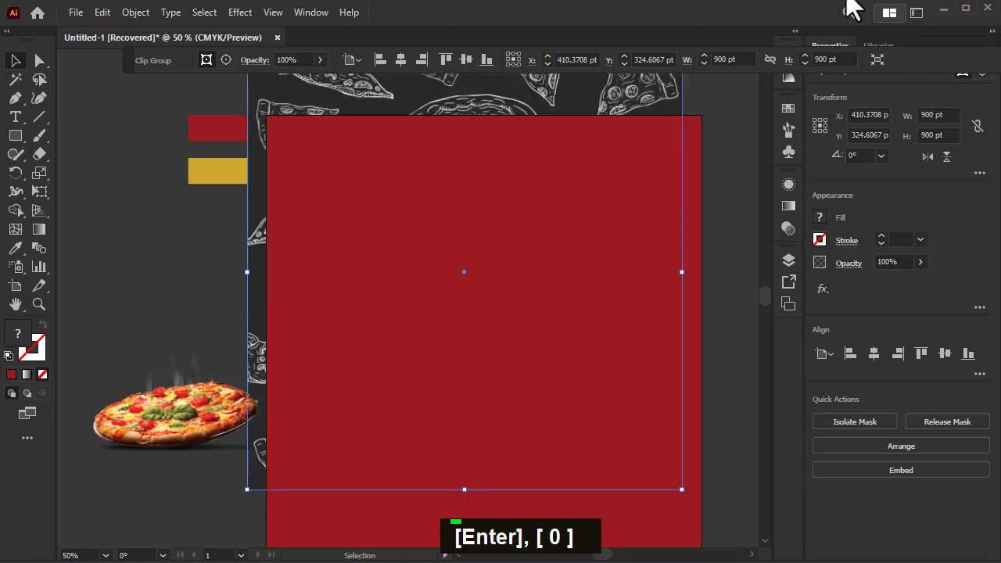
click(871, 354)
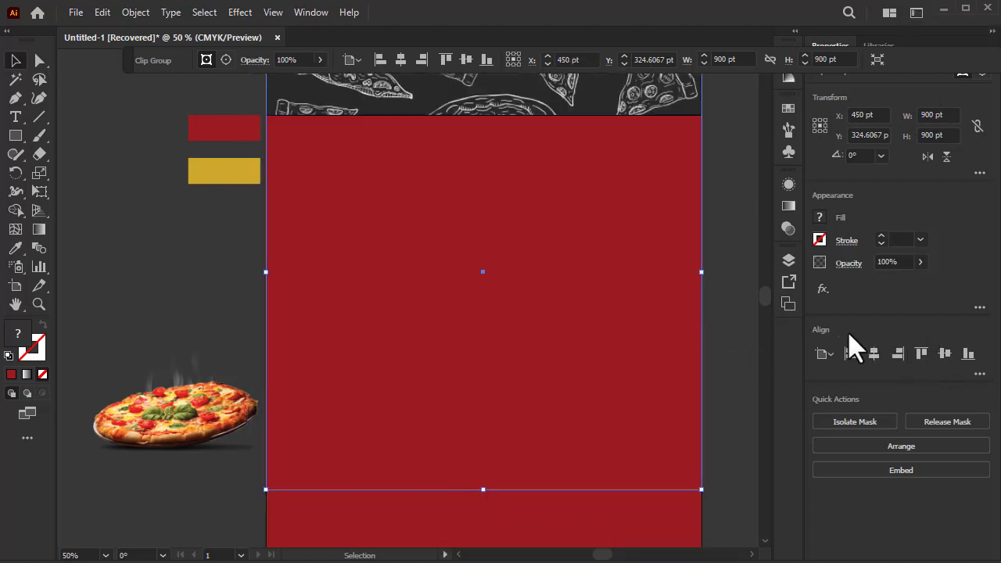
click(945, 353)
Step: Reduce the red square's opacity to 93%
click(359, 222)
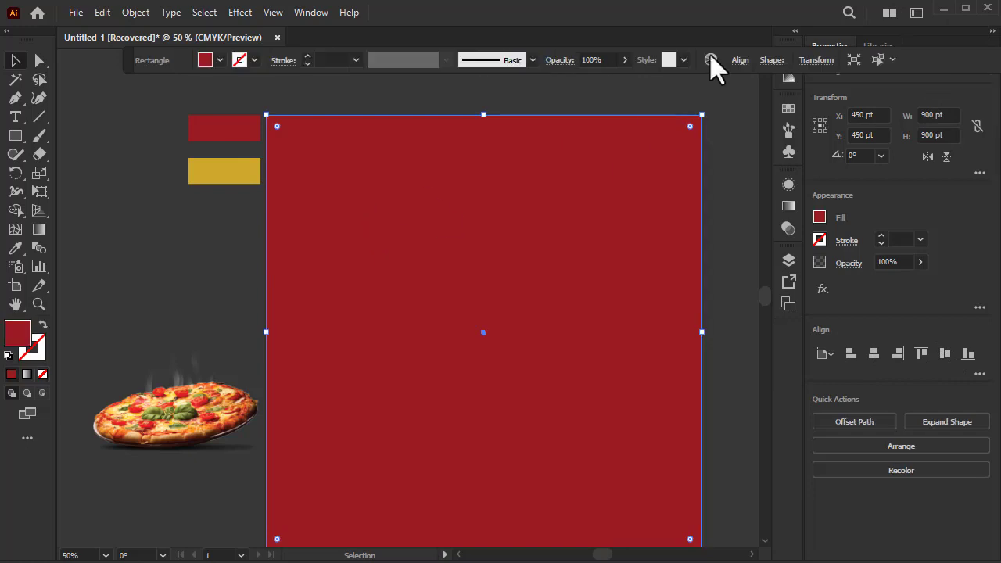
scroll(598, 59, down, 1)
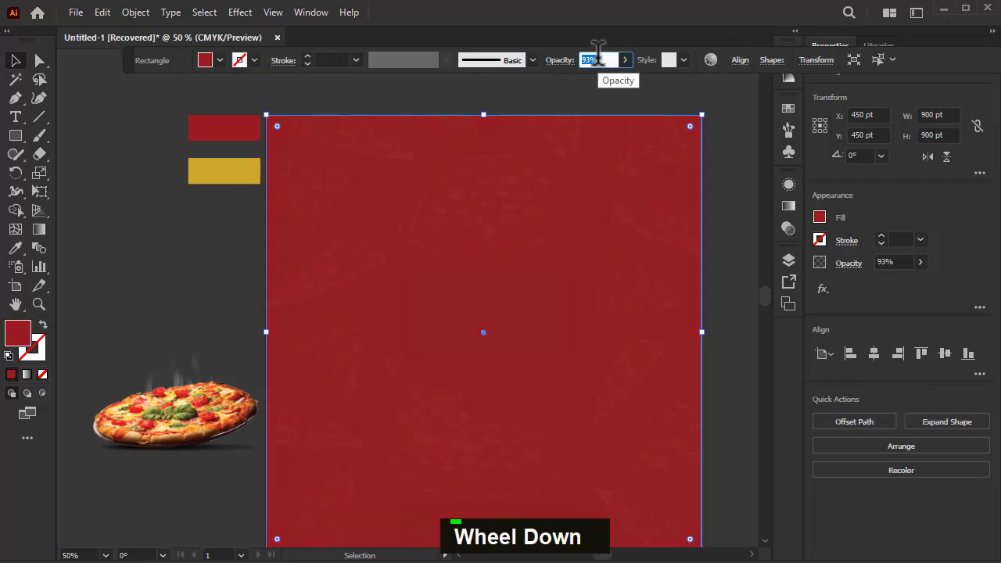
click(199, 268)
Step: Draw an ellipse about 942 by 534 pt across the artboard's lower edge and centre it horizontally
scroll(199, 268, down, 1)
click(17, 140)
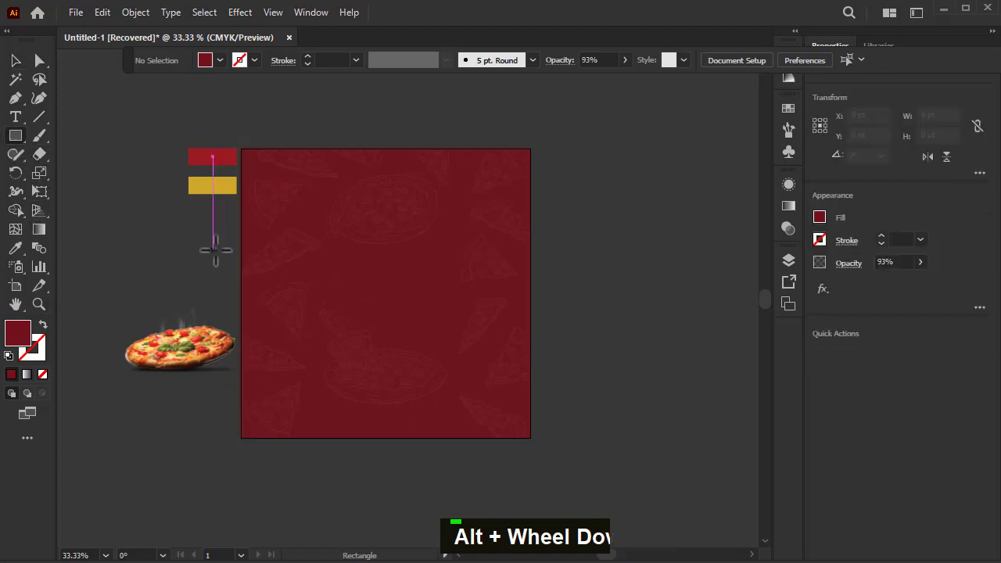
scroll(214, 245, down, 2)
right_click(17, 141)
click(95, 172)
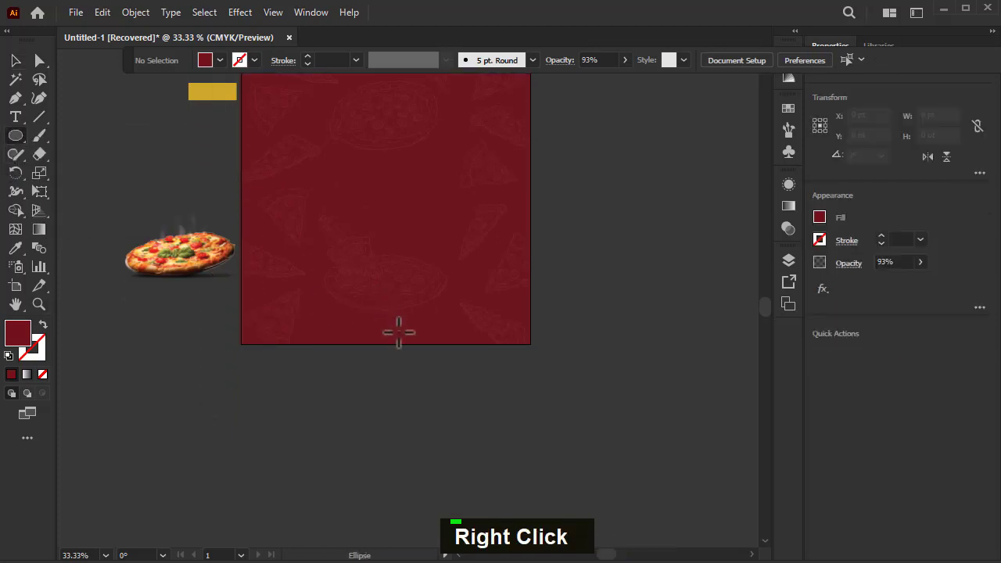
mouse_move(393, 344)
mouse_down()
mouse_move(508, 413)
mouse_move(561, 420)
mouse_move(559, 434)
mouse_move(536, 426)
mouse_move(544, 425)
mouse_up()
click(14, 62)
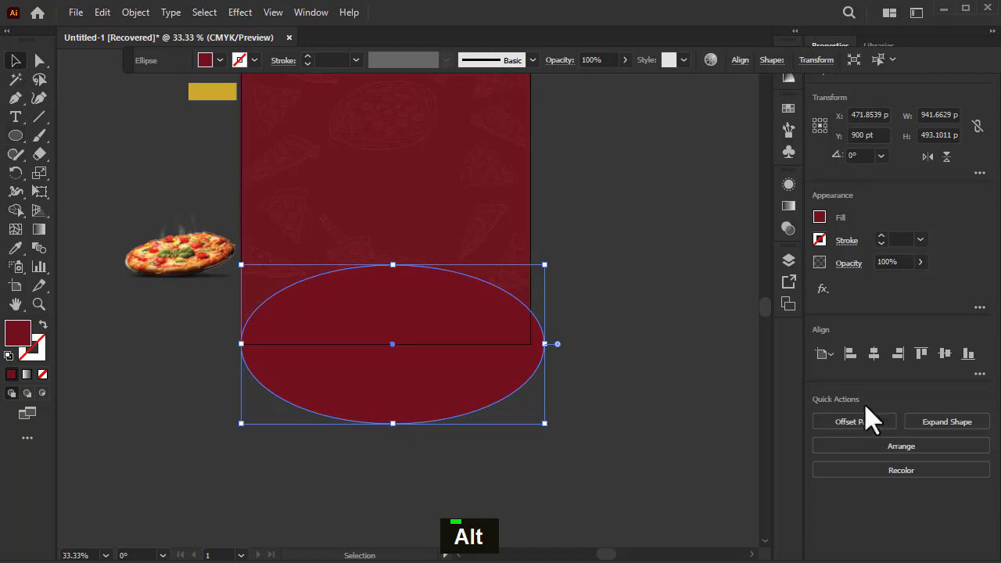
click(881, 357)
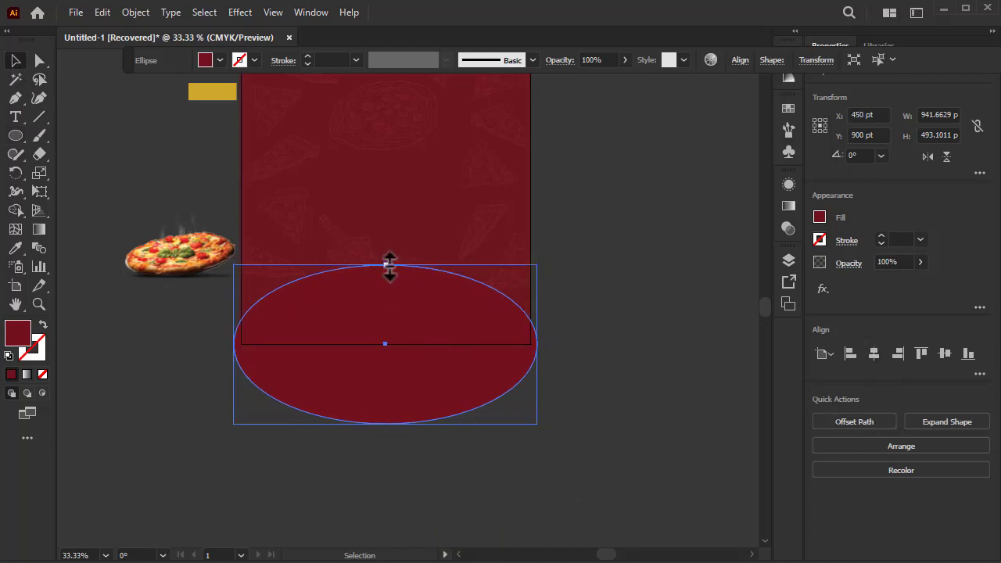
drag(386, 265, 385, 251)
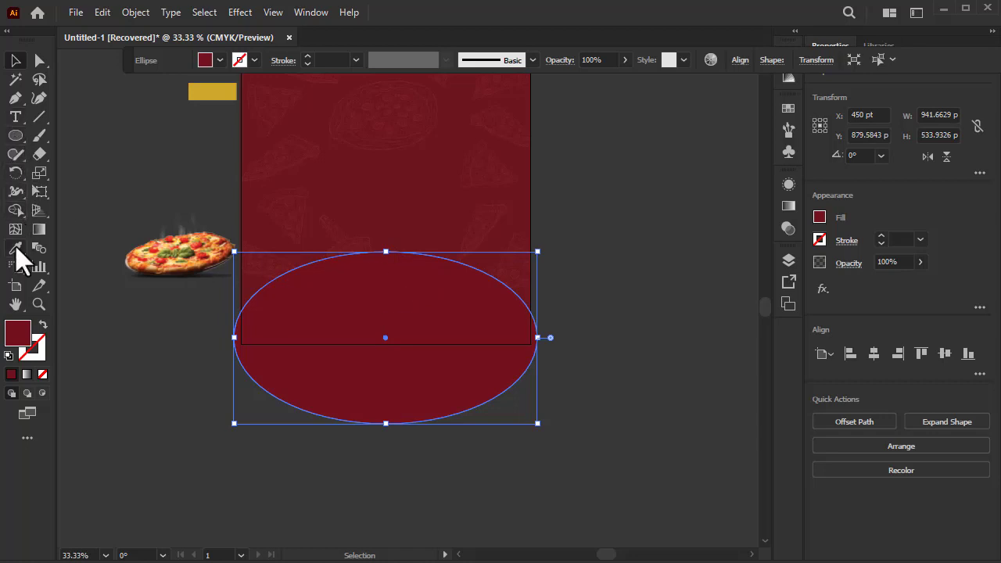
Step: Fill the ellipse with the gold sampled from the gold colour sample
click(14, 247)
click(214, 91)
key(v)
Step: Duplicate the gold ellipse, narrow the copy to a circle and place one circle over each upper artboard corner
scroll(375, 384, down, 1)
drag(375, 384, 474, 185)
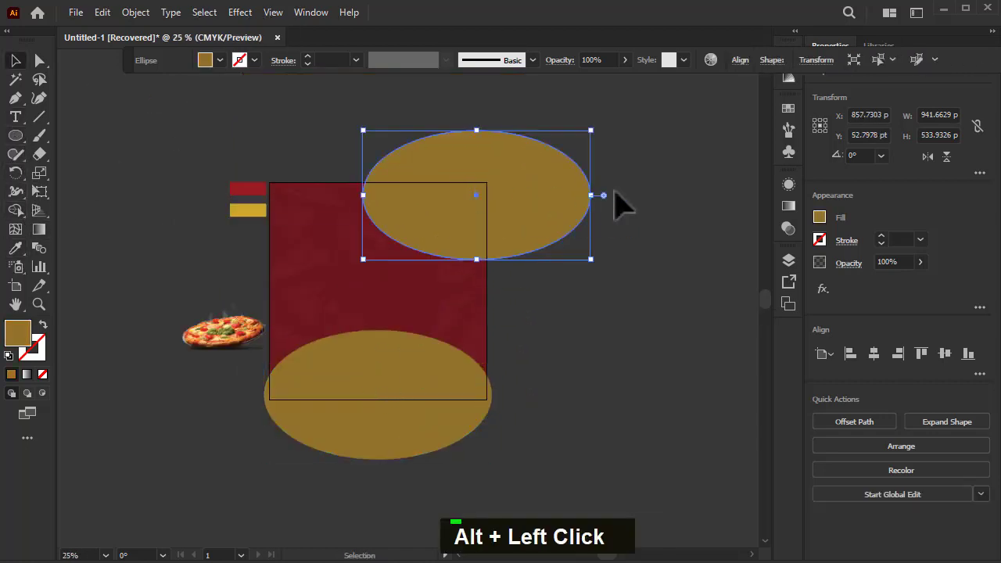
drag(590, 194, 491, 204)
drag(401, 222, 477, 198)
drag(477, 197, 250, 223)
Step: Copy and paste the red square, centring the copy on the artboard on top of the gold shapes
click(396, 301)
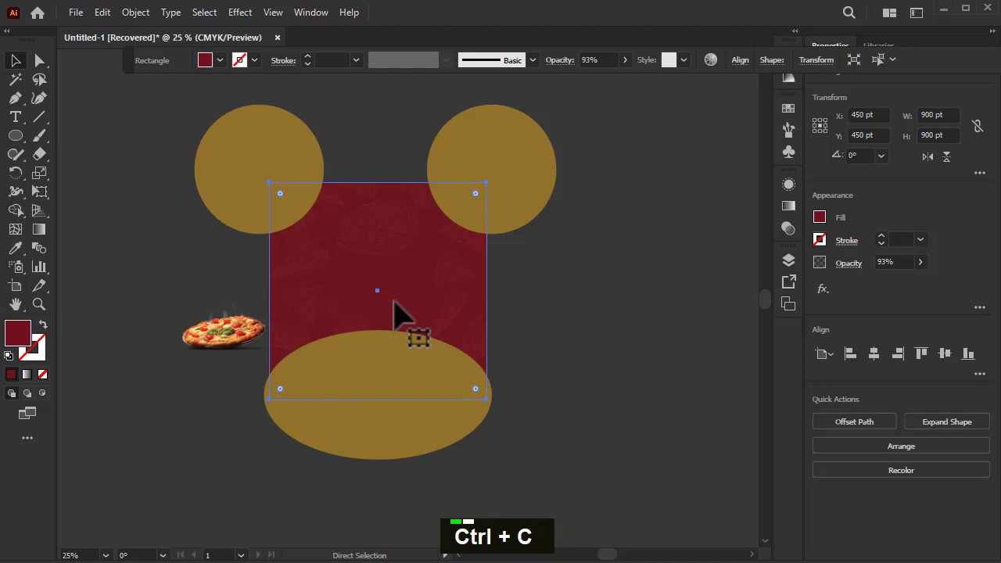
key(ctrl+v)
click(873, 354)
click(944, 353)
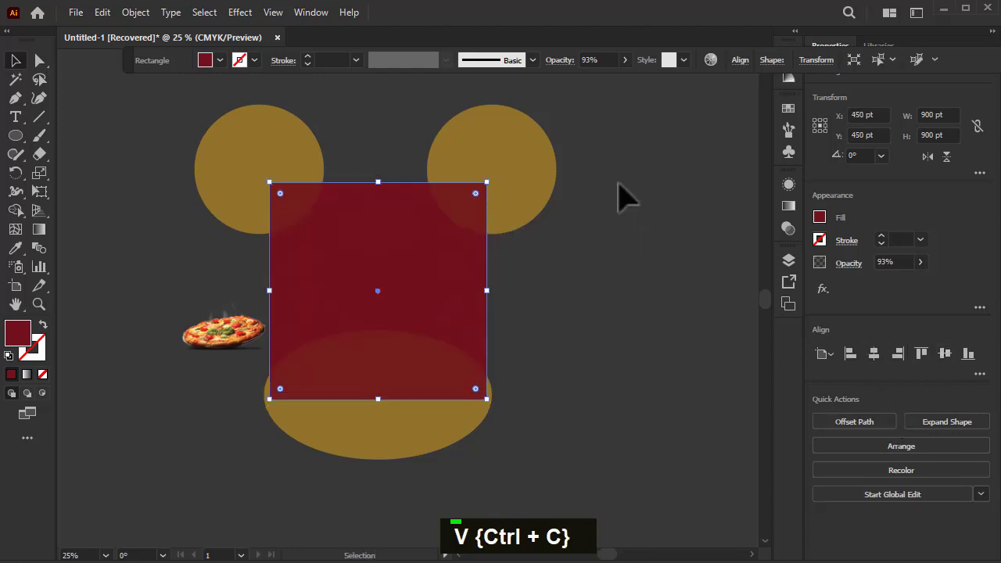
Step: Make a clipping mask that trims the gold circles and ellipse to the pasted square
key(ctrl+a)
right_click(348, 395)
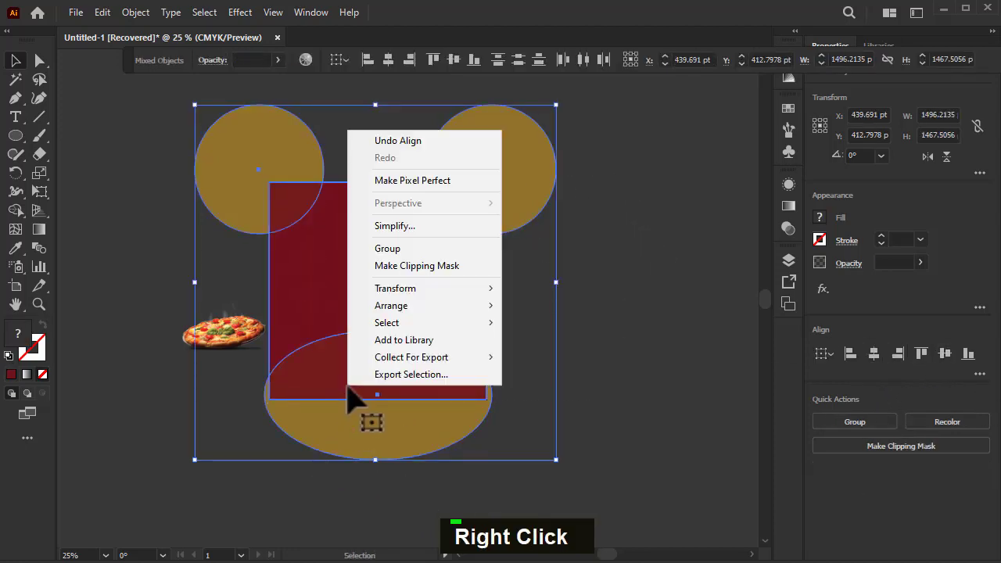
click(424, 269)
click(511, 442)
Step: Bring the pizza image to the front and enlarge it, horizontally centred above the lower gold shape
scroll(253, 485, up, 1)
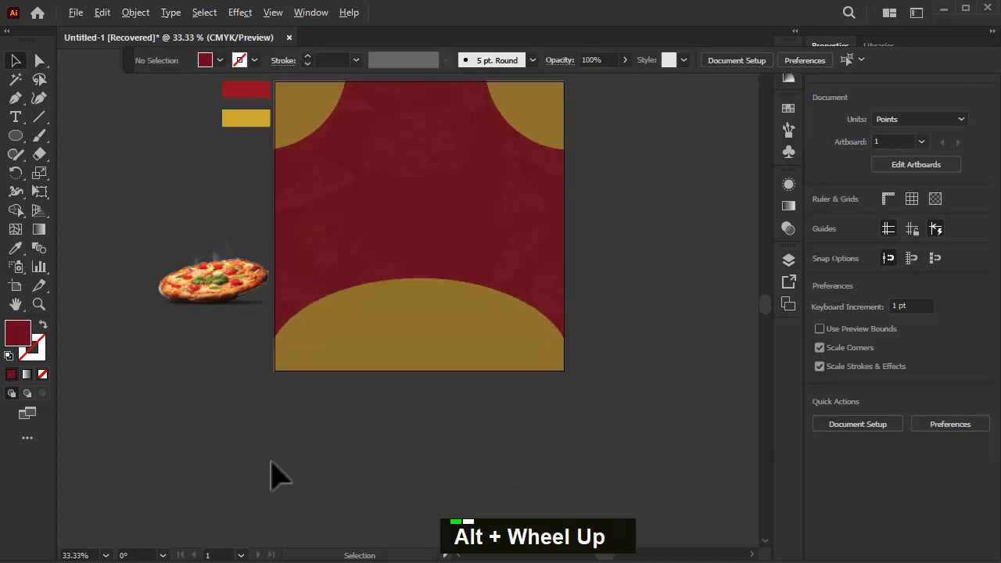
right_click(204, 268)
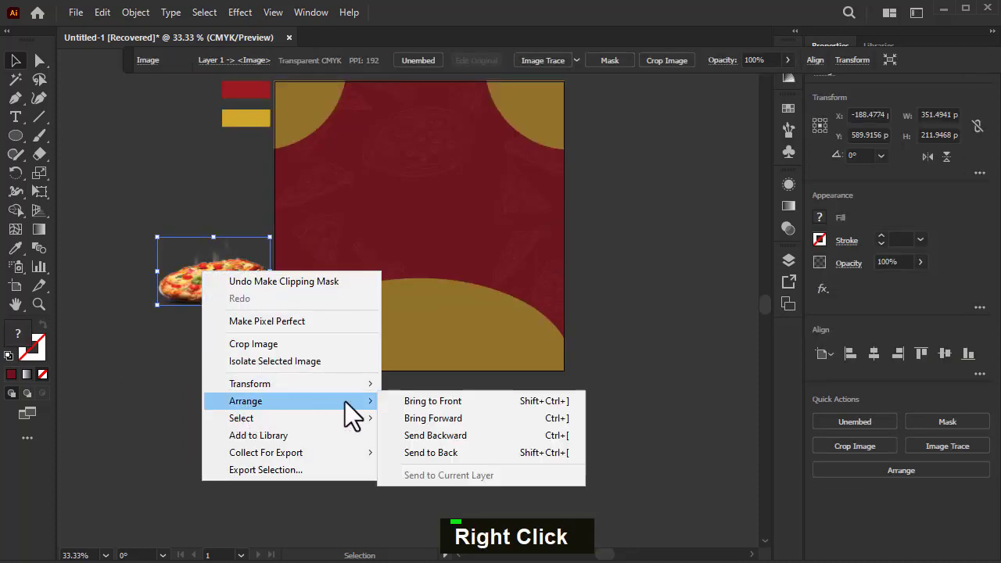
click(299, 395)
drag(213, 283, 522, 368)
drag(419, 322, 428, 287)
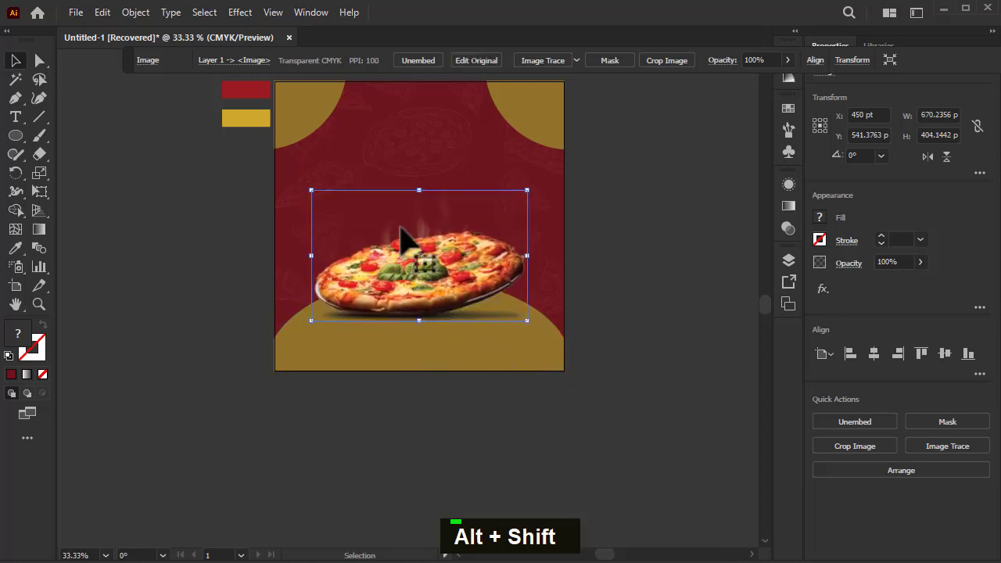
drag(420, 191, 416, 217)
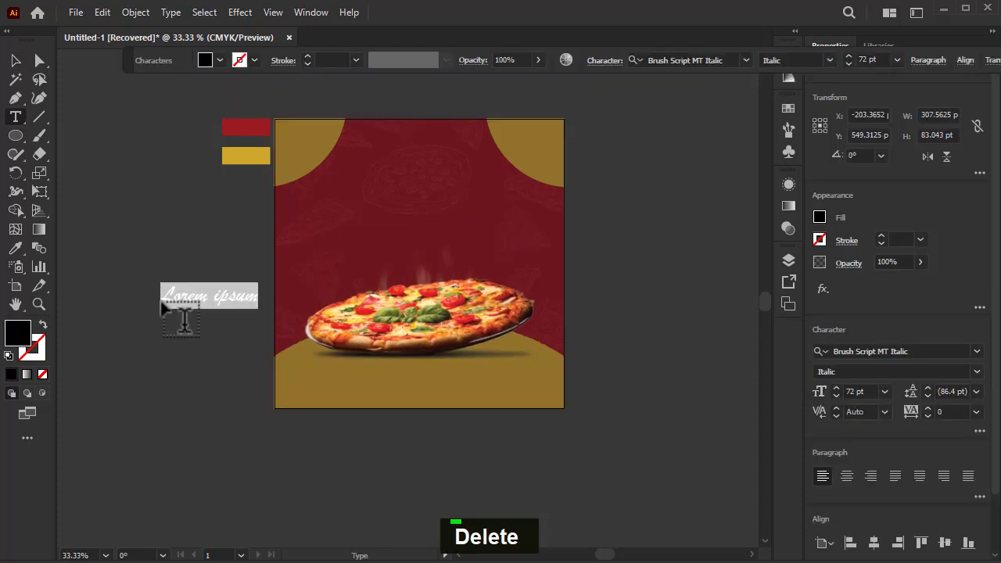
Step: Add the text "Delicious" beside the artboard and fill it with white
text(Delicious)
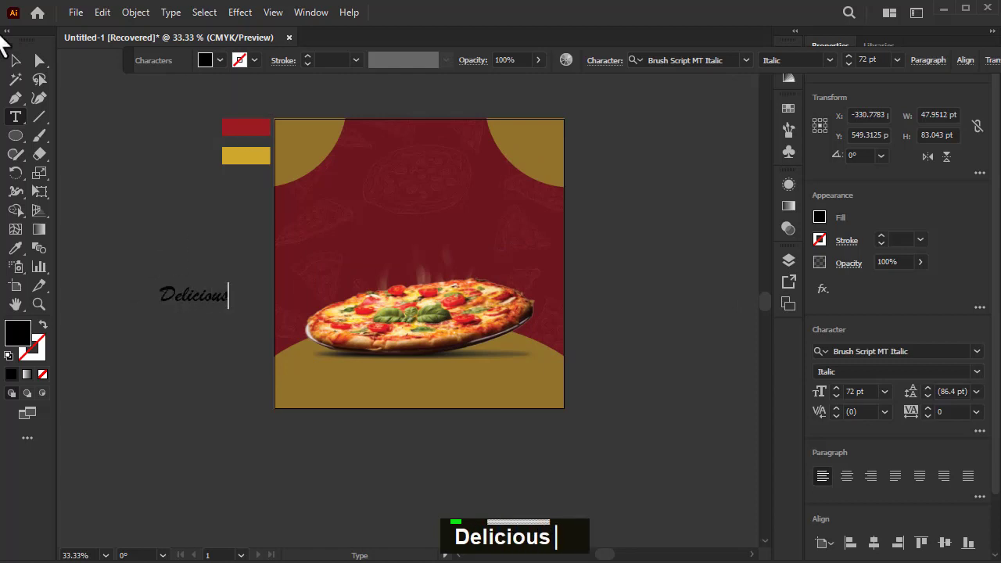
click(15, 60)
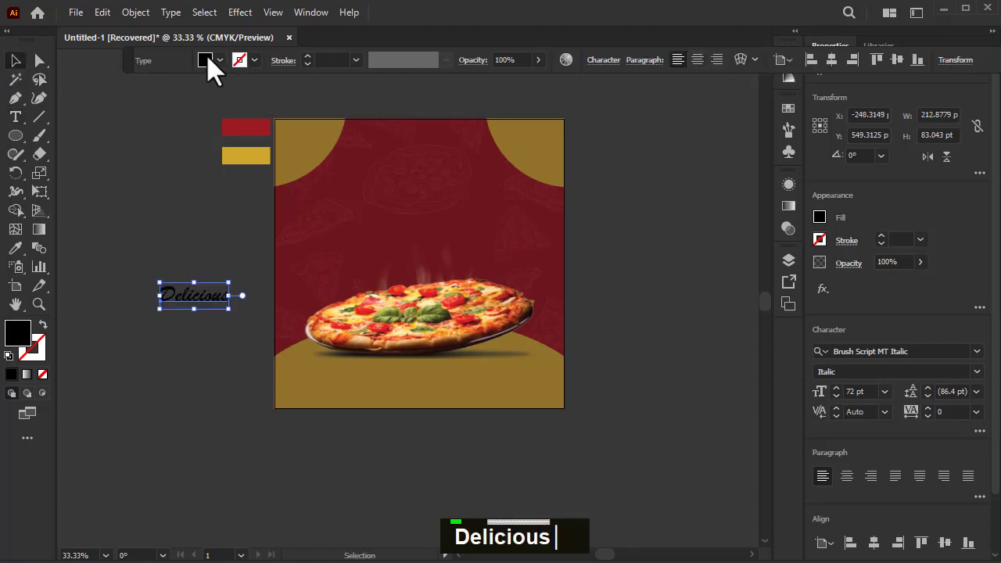
click(209, 61)
click(66, 84)
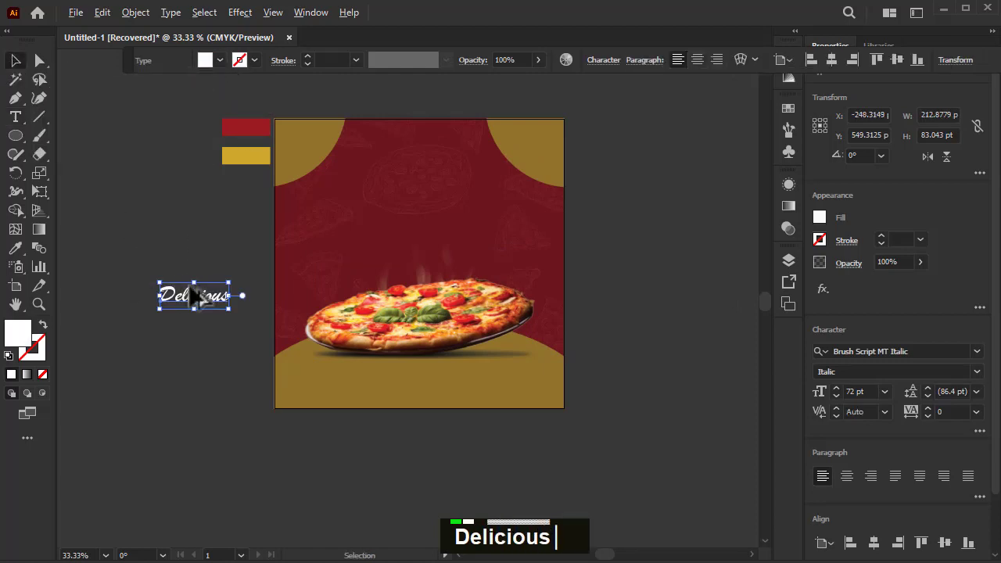
Step: Duplicate the "Delicious" text directly below itself and change the copy to "PIZZA"
drag(195, 294, 203, 330)
double_click(204, 326)
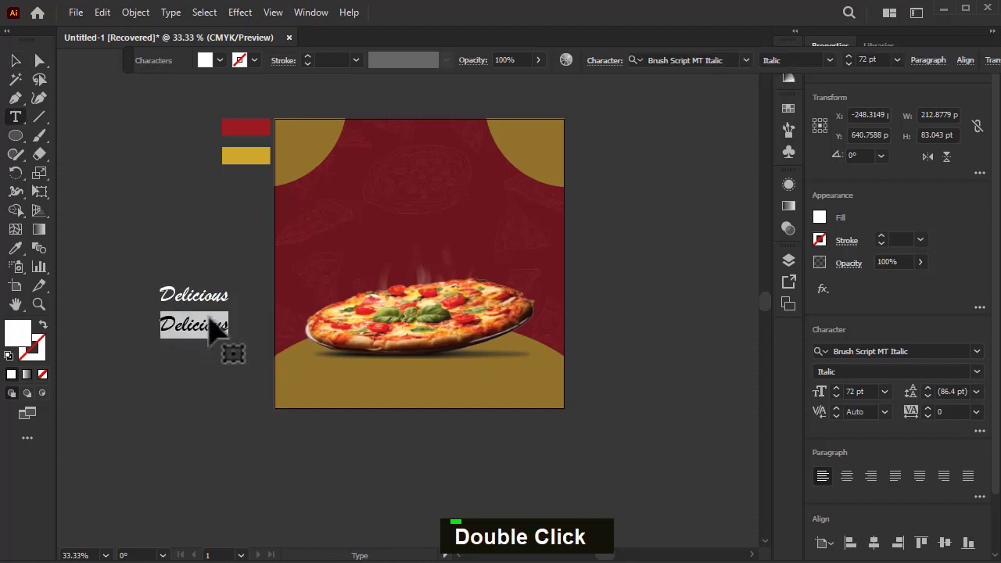
text(PIZZA)
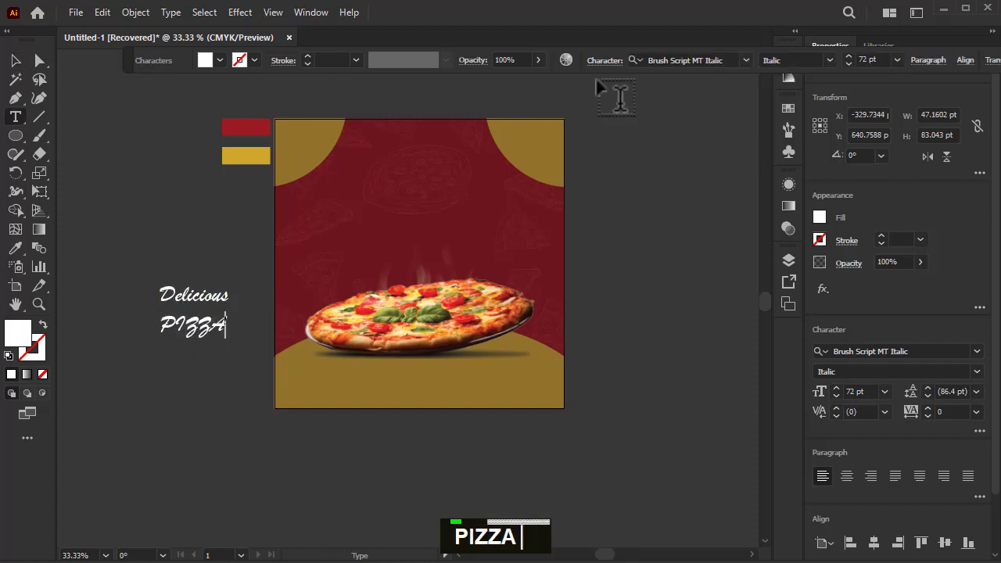
click(17, 61)
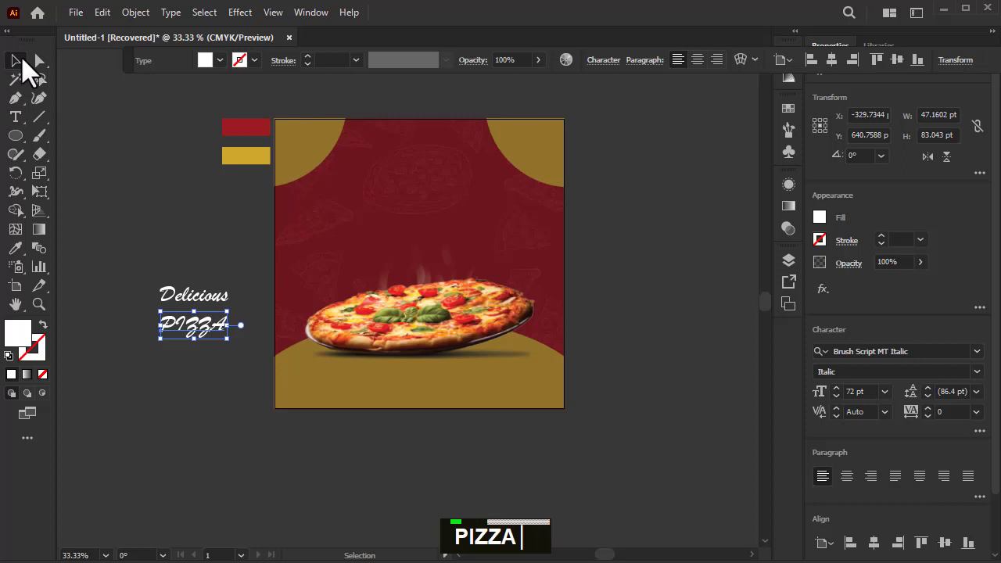
Step: Set the font of the "PIZZA" text to Cheddar Gothic Rough
click(939, 353)
text(Ched)
key(Return)
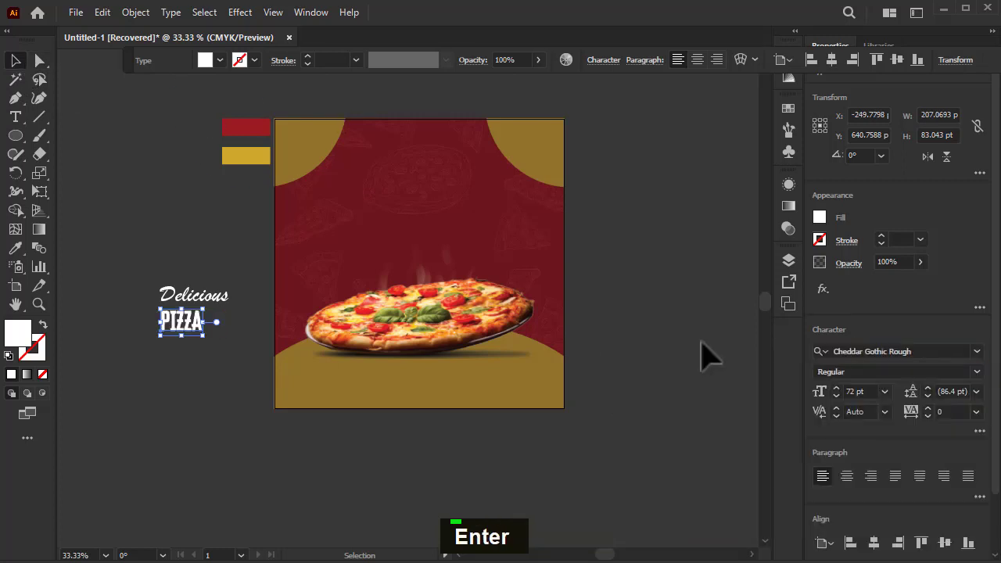
Step: Duplicate the "PIZZA" text directly below itself and change the copy to "TODAYS BEST DEAL"
scroll(183, 364, up, 2)
drag(175, 285, 175, 330)
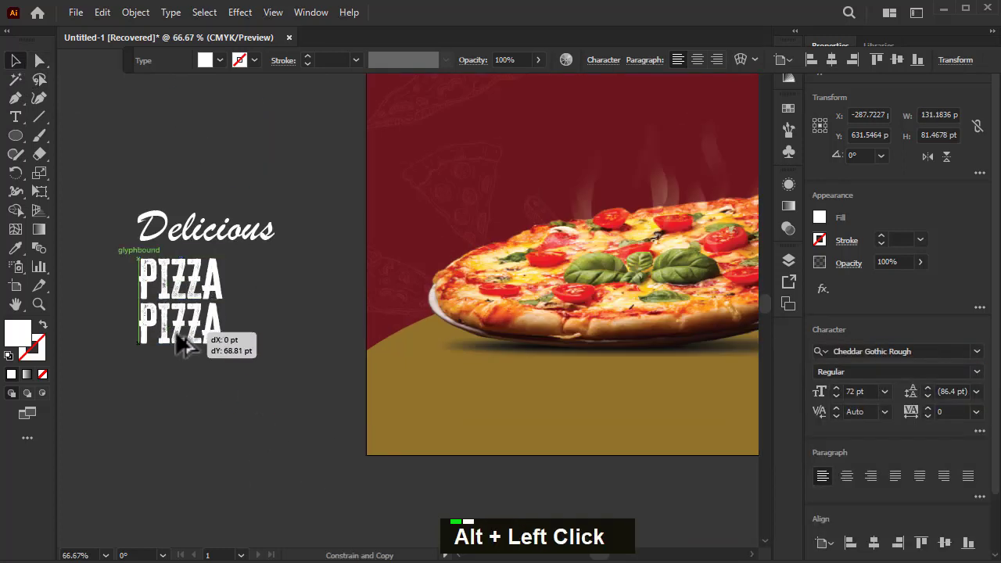
double_click(176, 329)
text(TPDA)
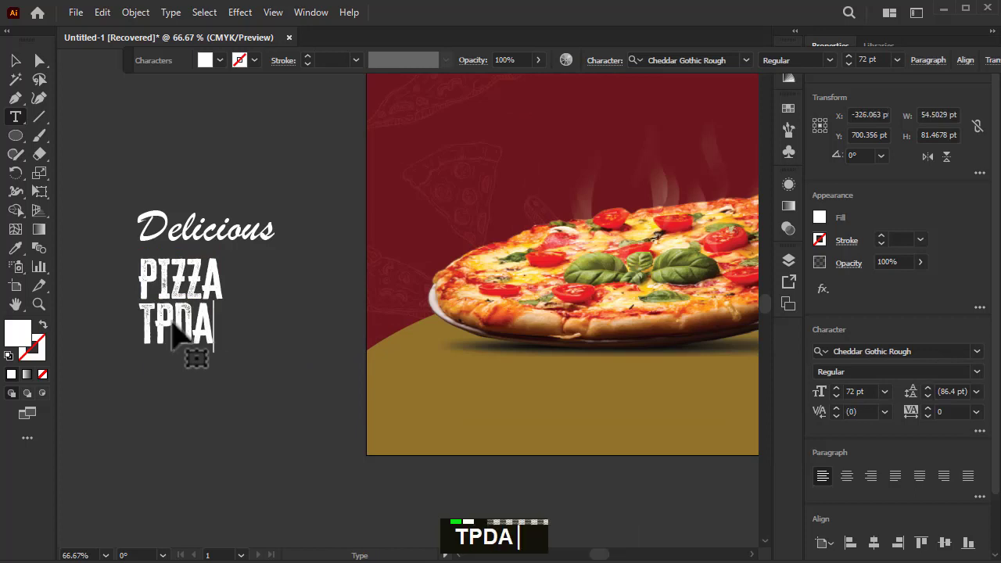
key(shift+BackSpace)
key(shift+BackSpace)
key(shift+BackSpace)
key(shift+Caps_Lock)
text(ODAY)
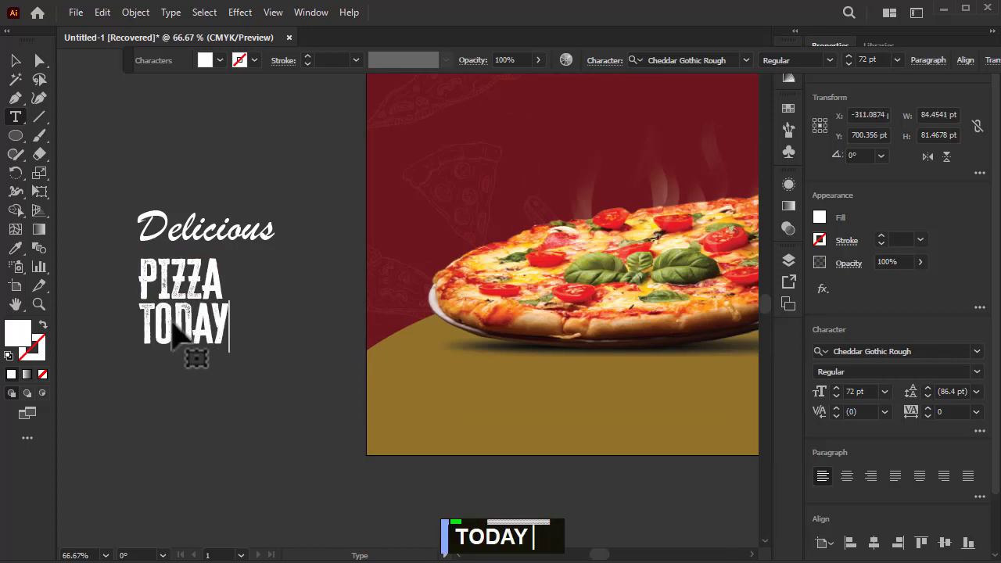
text(S BEST DES)
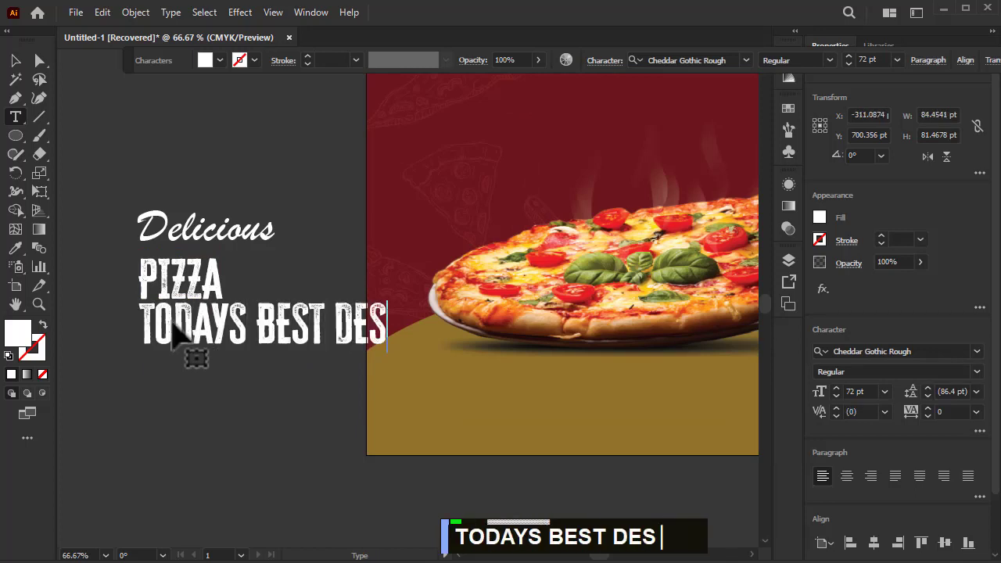
key(BackSpace)
text(AL)
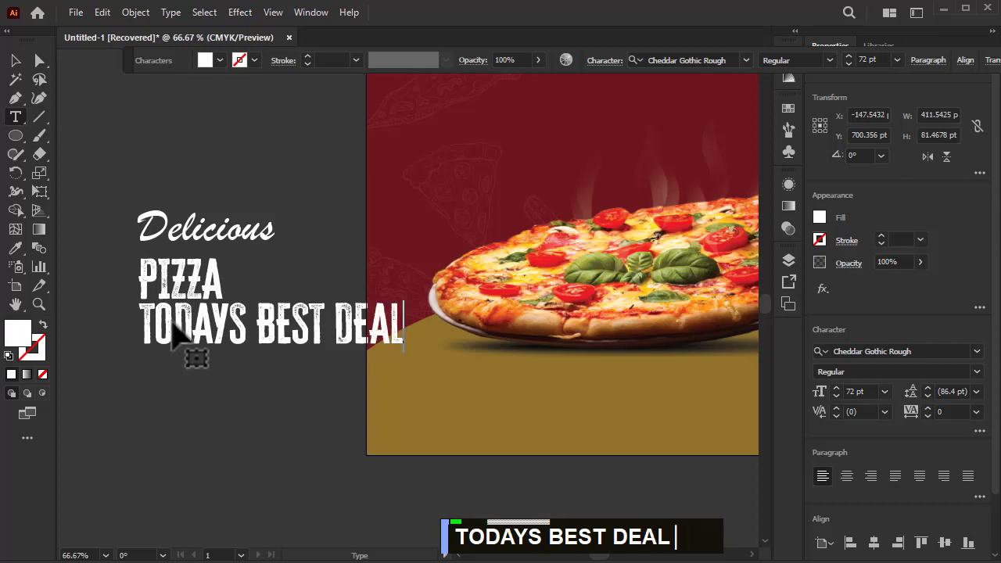
click(17, 62)
Step: Set the "TODAYS BEST DEAL" text to Montserrat Medium and scale it down proportionally to about 31 pt
click(911, 351)
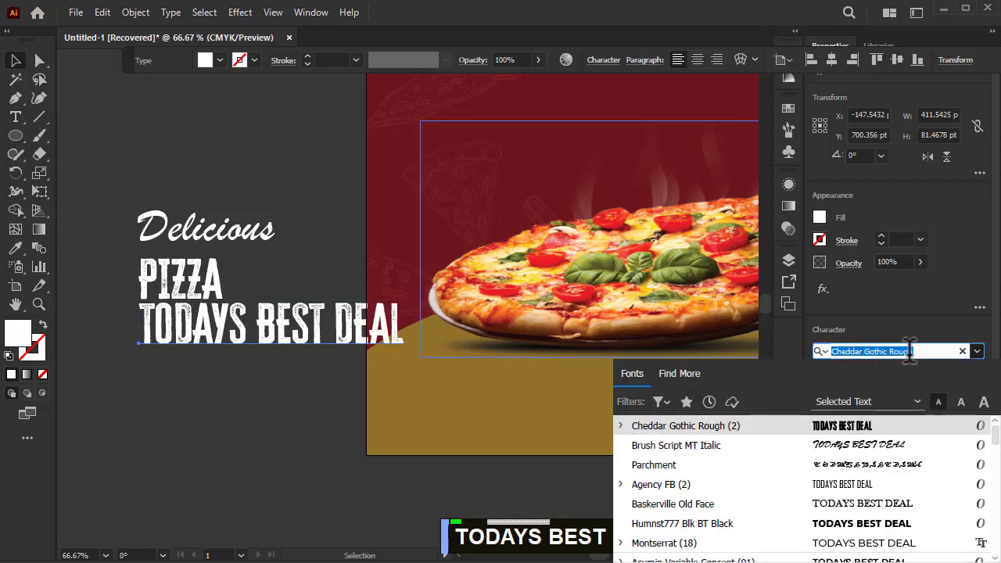
text(MONT)
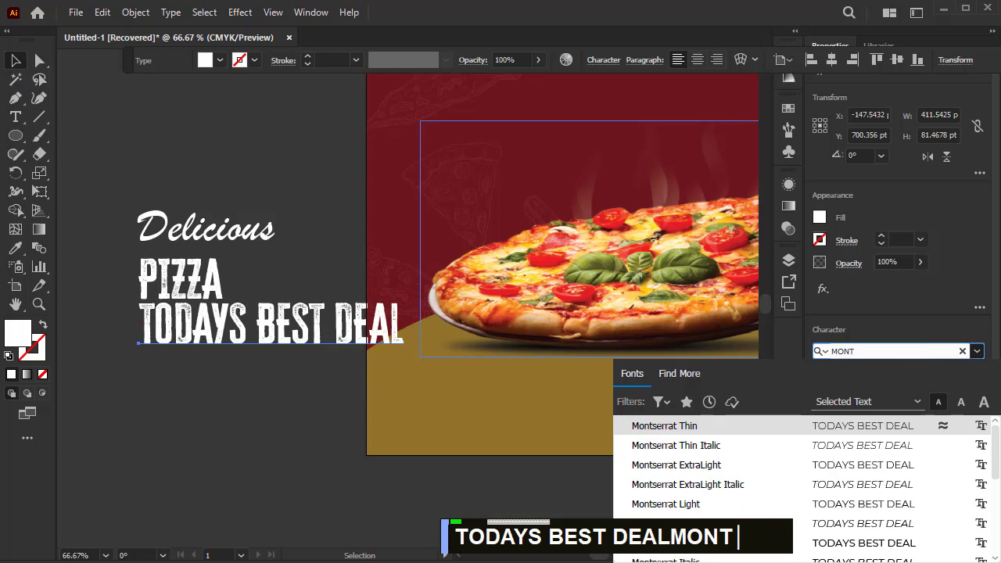
scroll(889, 539, down, 3)
scroll(847, 455, up, 1)
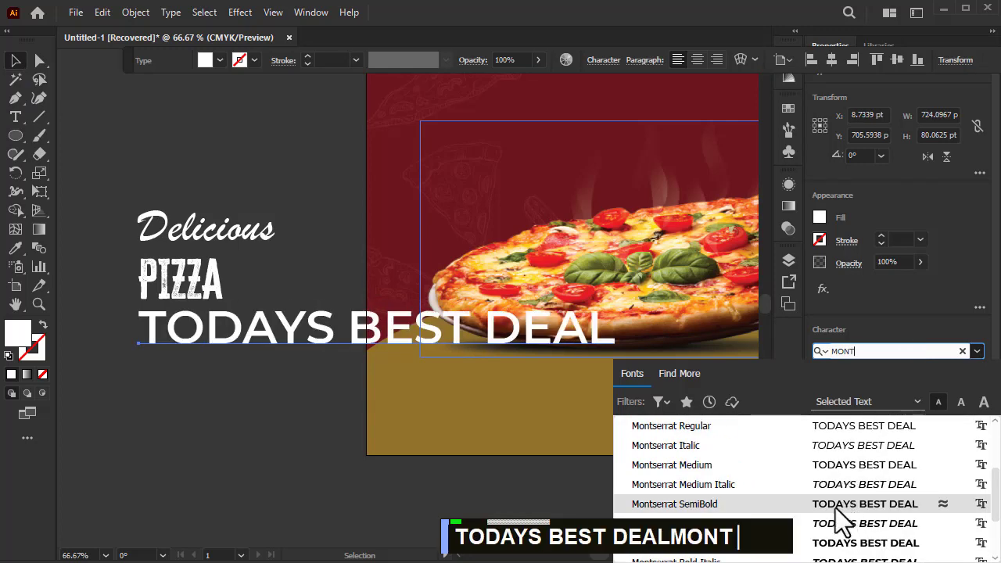
click(837, 466)
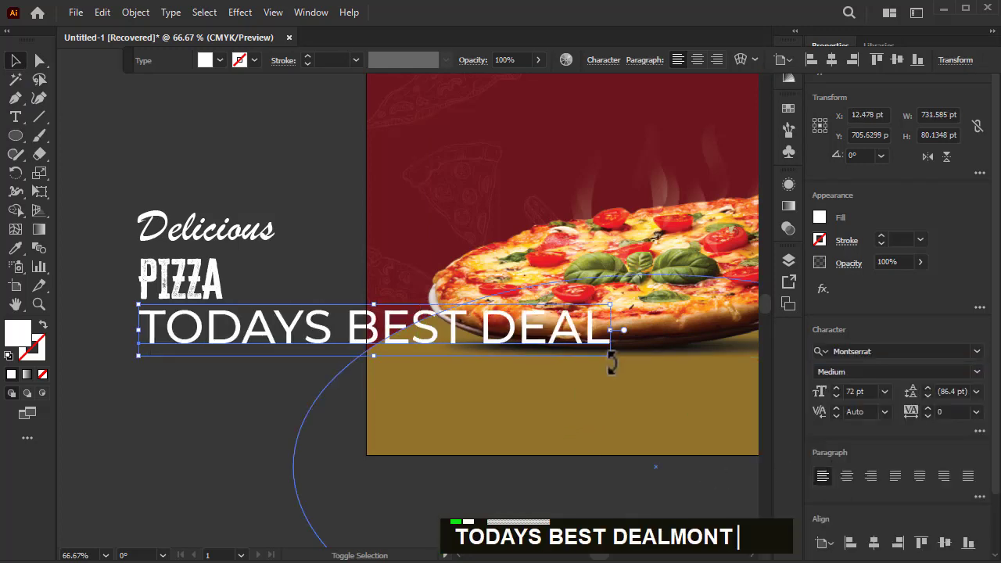
shift+drag(611, 362, 344, 325)
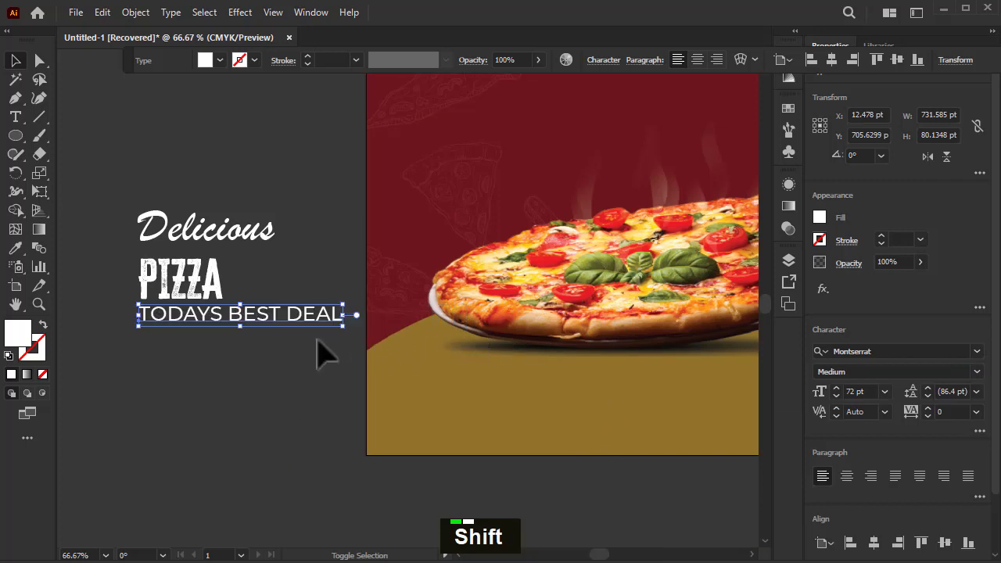
Step: Enlarge the "PIZZA" text to about 151 pt and stack "Delicious" directly above it and "TODAYS BEST DEAL" directly below
click(185, 285)
alt+shift+drag(224, 258, 349, 206)
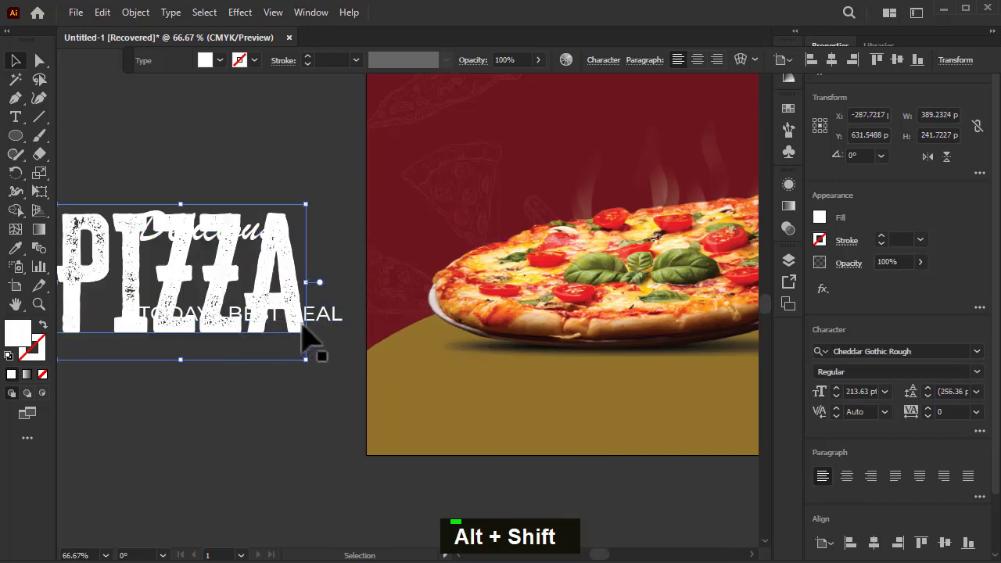
drag(315, 320, 252, 365)
scroll(305, 414, down, 1)
scroll(204, 255, up, 1)
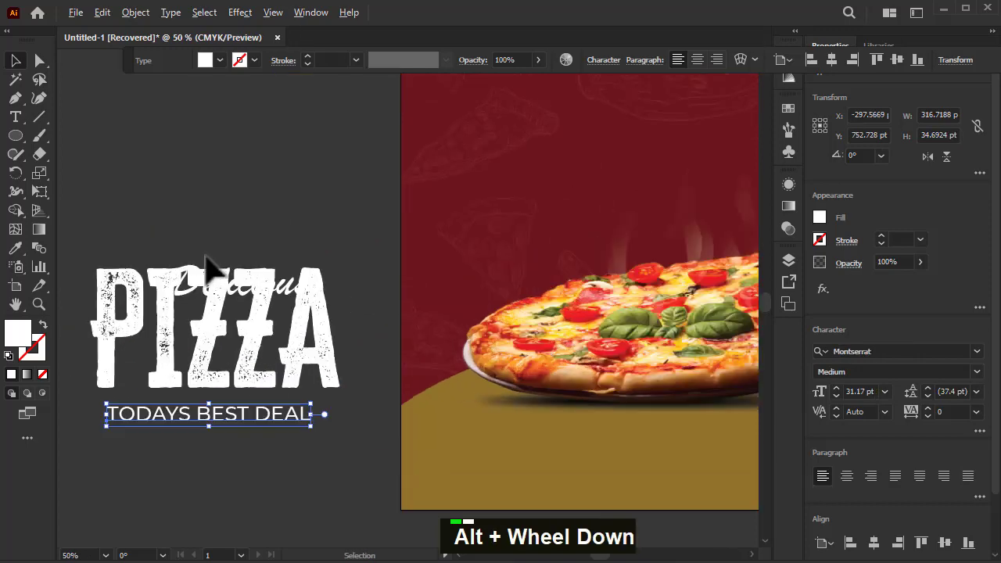
scroll(207, 266, up, 1)
drag(200, 392, 200, 383)
drag(218, 222, 193, 287)
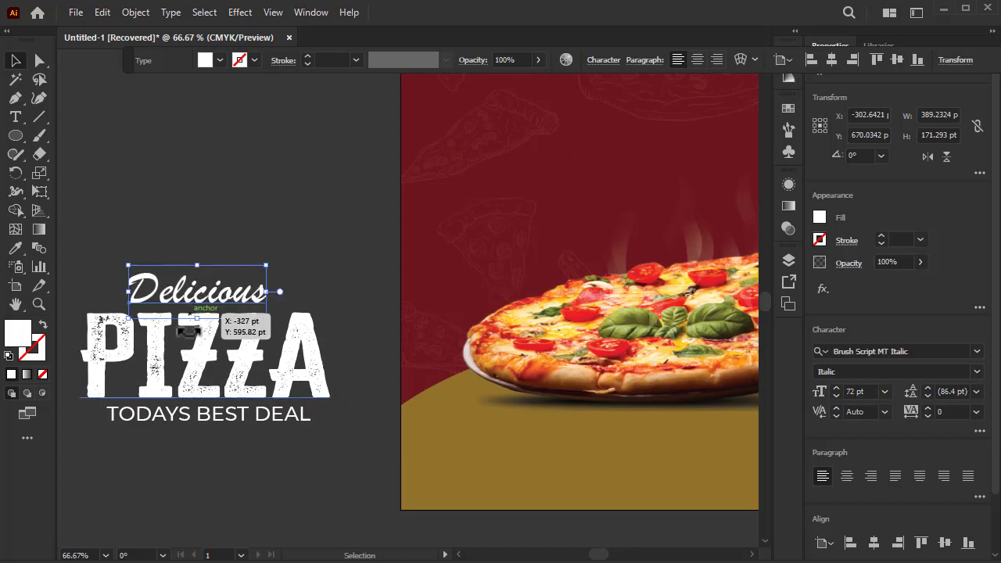
Step: Fill the "PIZZA" text with the gold sampled from the artboard's bottom shape
click(199, 376)
click(16, 248)
click(449, 485)
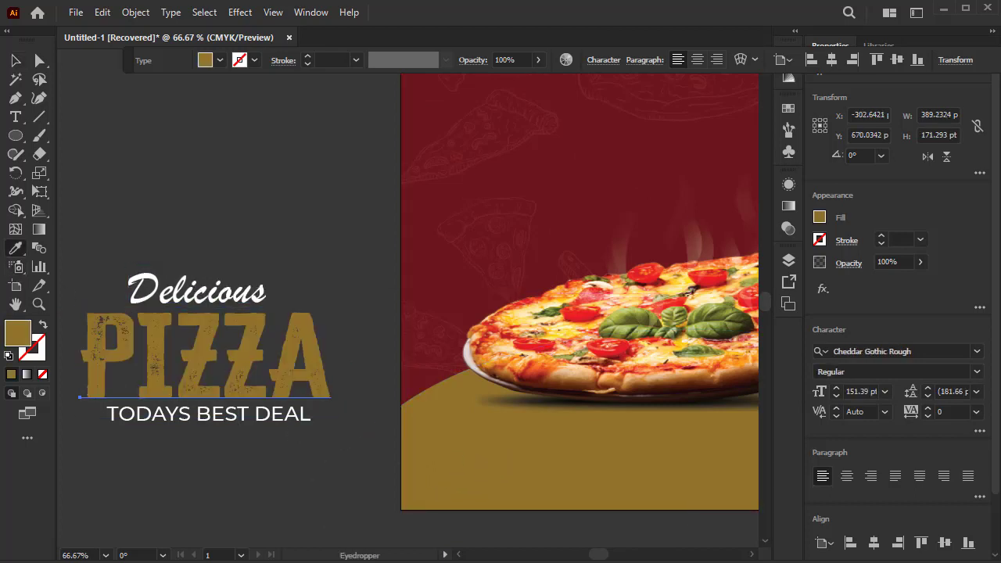
click(16, 60)
click(207, 199)
scroll(179, 500, down, 1)
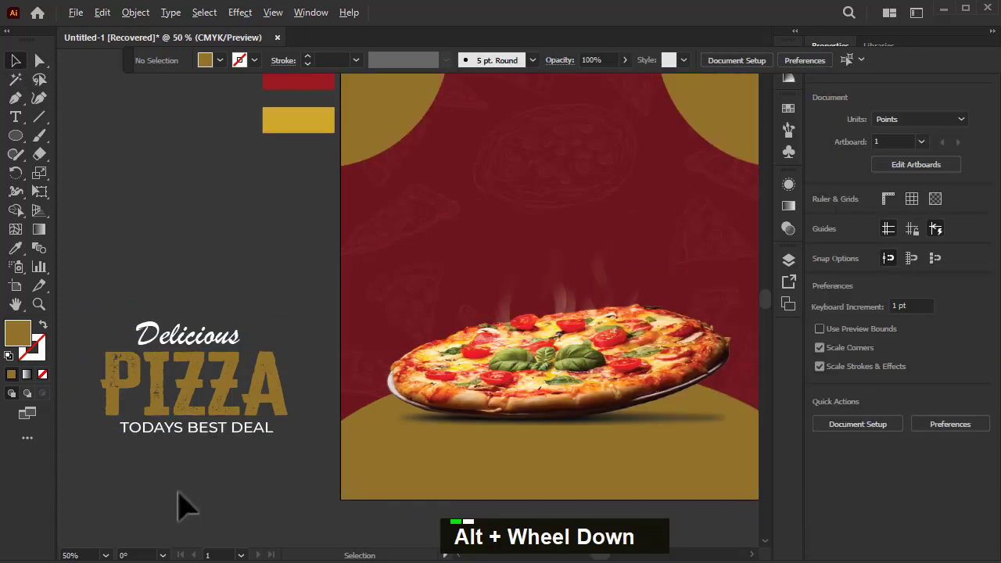
Step: Change the fill of the "PIZZA" text to the orange swatch
click(164, 405)
click(205, 61)
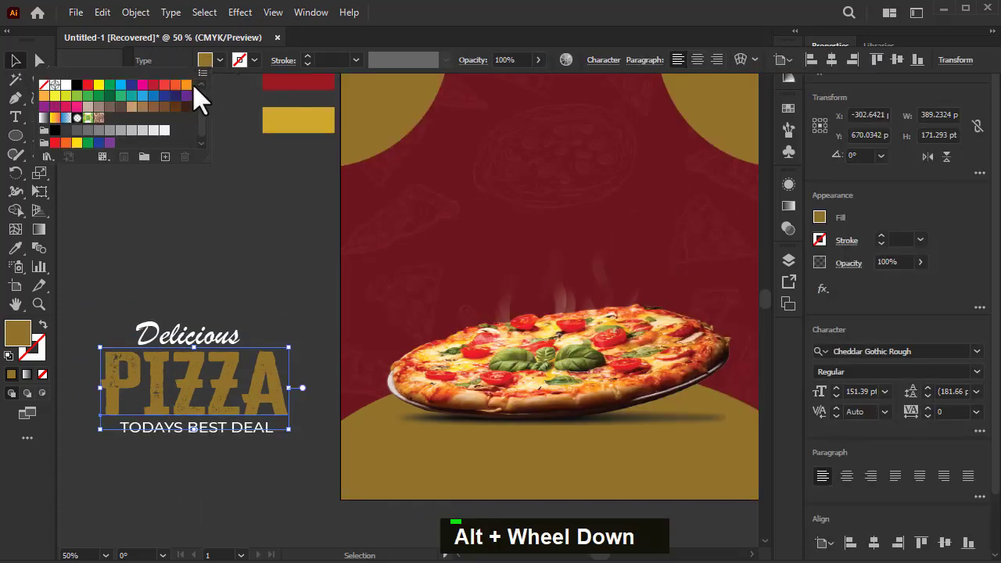
click(186, 84)
double_click(209, 230)
Step: Centre the three headline text lines horizontally on each other and group them
scroll(199, 494, up, 1)
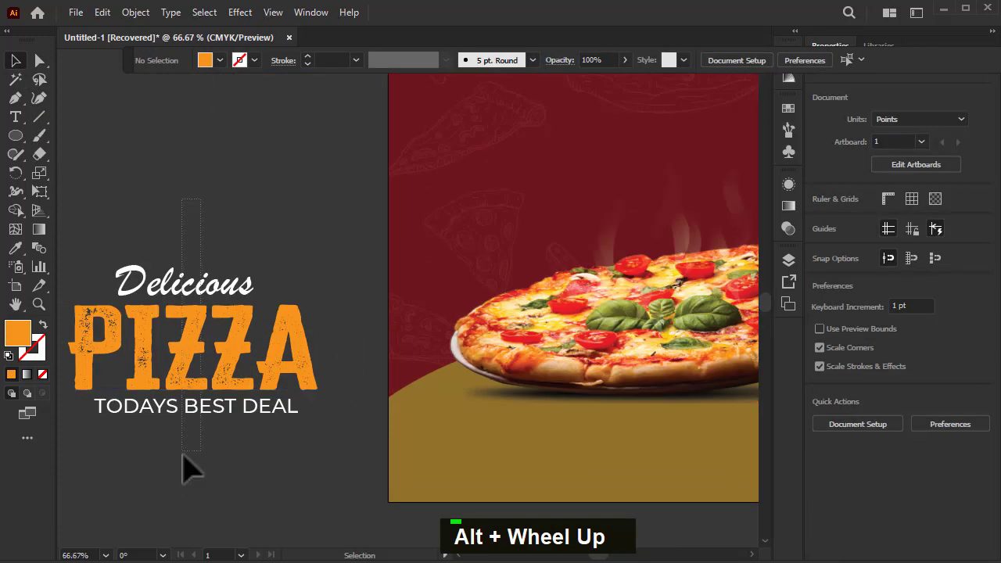
drag(183, 455, 183, 450)
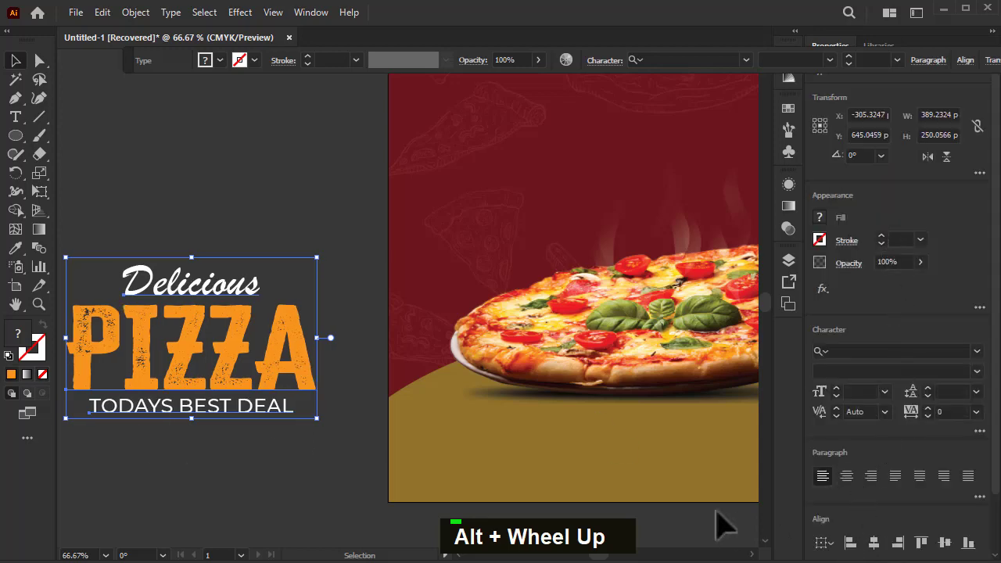
key(ctrl+g)
Step: Move the headline group onto the artboard above the pizza and rotate it about 14° counterclockwise
scroll(267, 426, down, 1)
drag(203, 413, 504, 226)
scroll(357, 319, down, 1)
scroll(357, 320, up, 1)
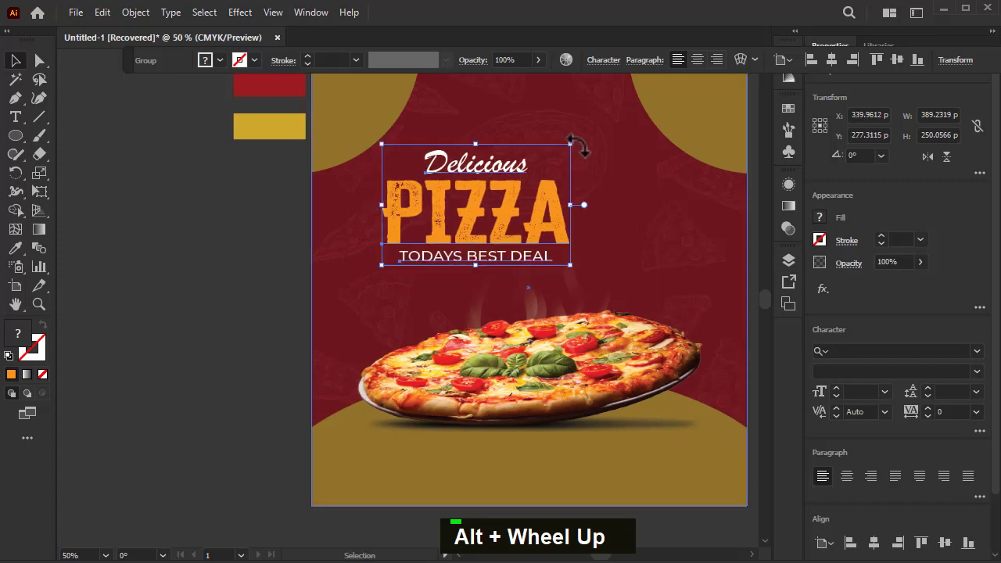
drag(569, 146, 573, 131)
Step: Fill the "PIZZA" text inside the headline group with yellow
double_click(477, 228)
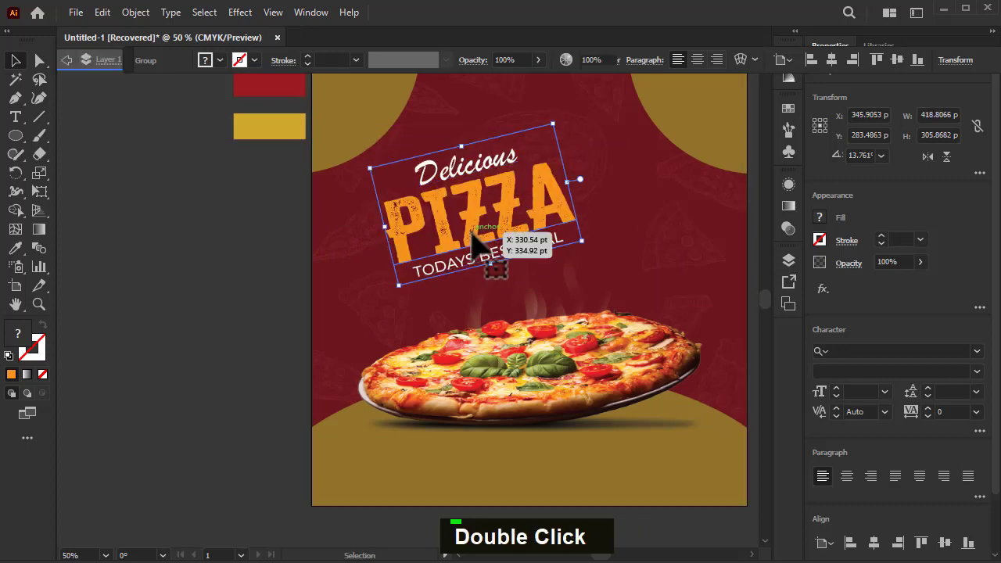
click(204, 60)
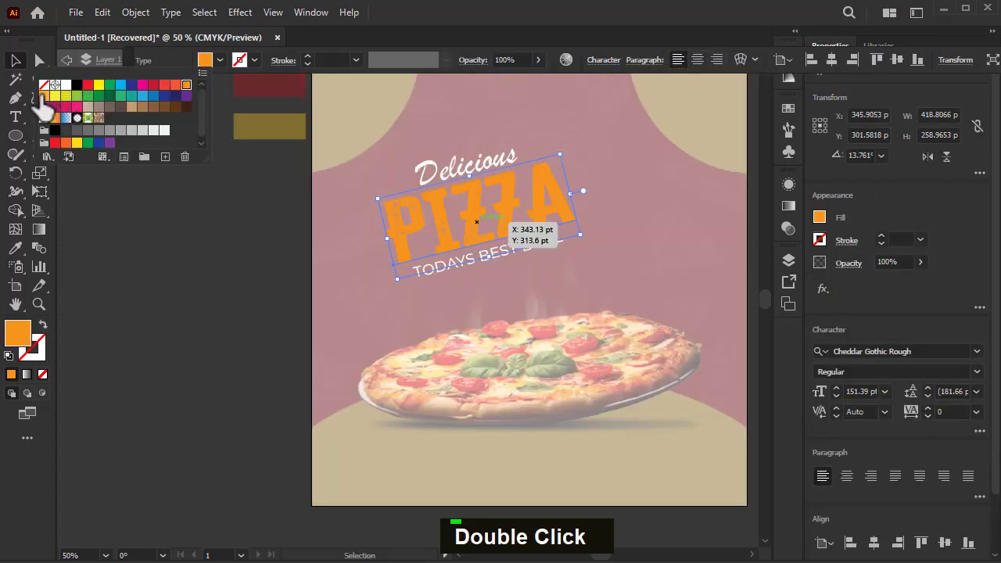
click(98, 86)
double_click(179, 319)
alt+scroll(193, 326, down, 1)
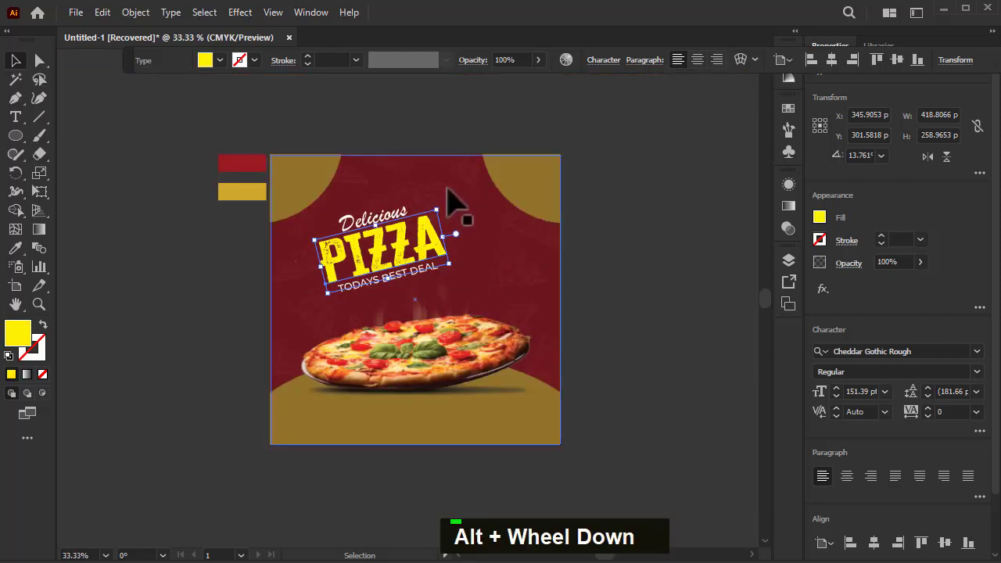
double_click(131, 234)
Step: Scale the headline group up slightly and nudge it into position above the pizza
click(371, 261)
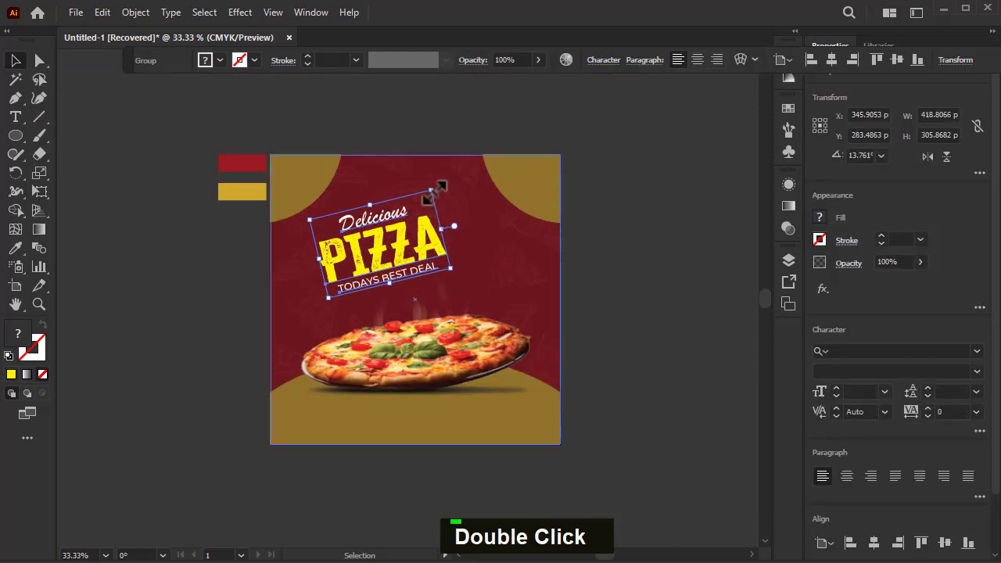
drag(435, 193, 440, 185)
drag(395, 244, 400, 236)
click(279, 268)
Step: Add the contact phone number as a text line beside the artboard and fill it with white
scroll(279, 268, down, 4)
click(15, 116)
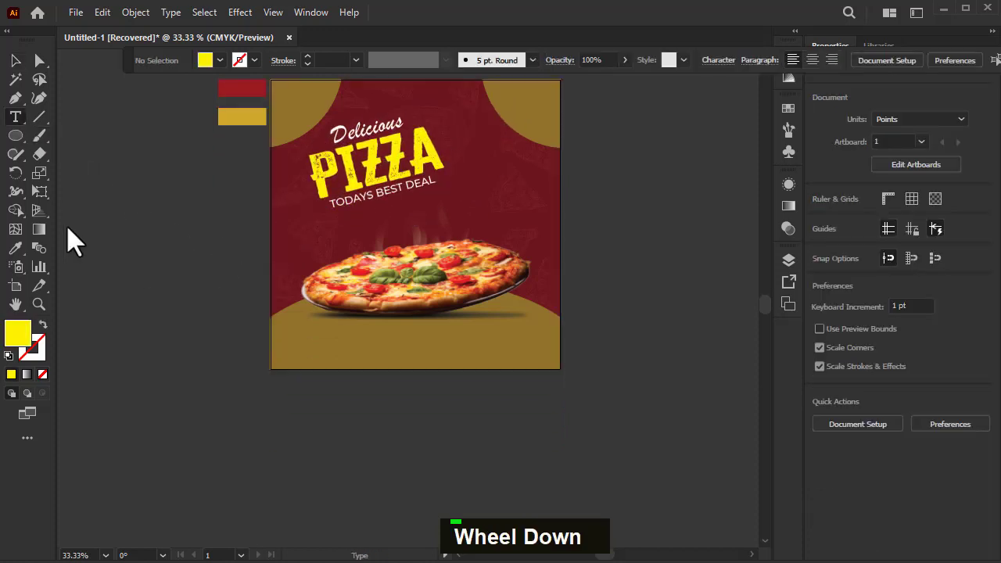
click(126, 291)
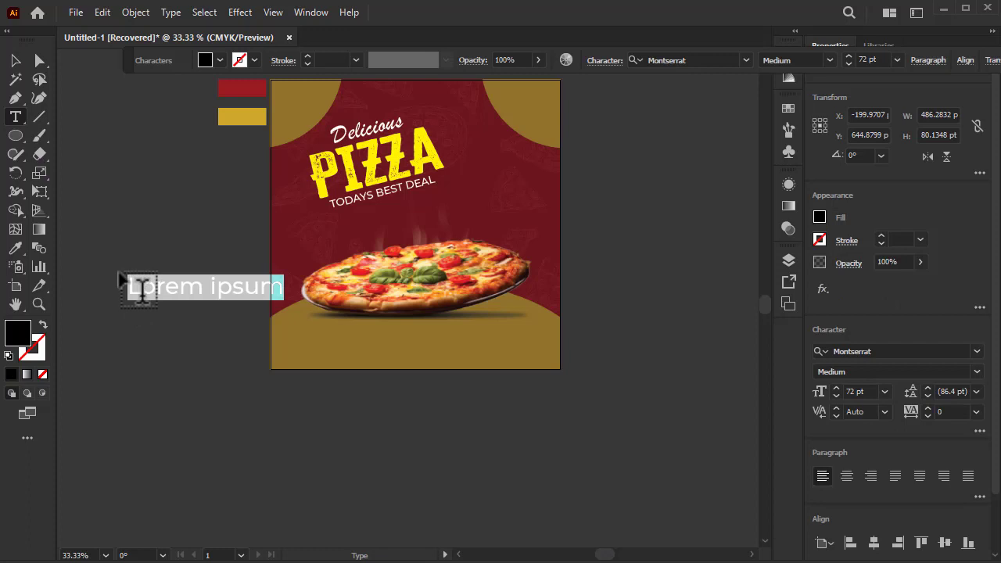
text(+92311 11111111)
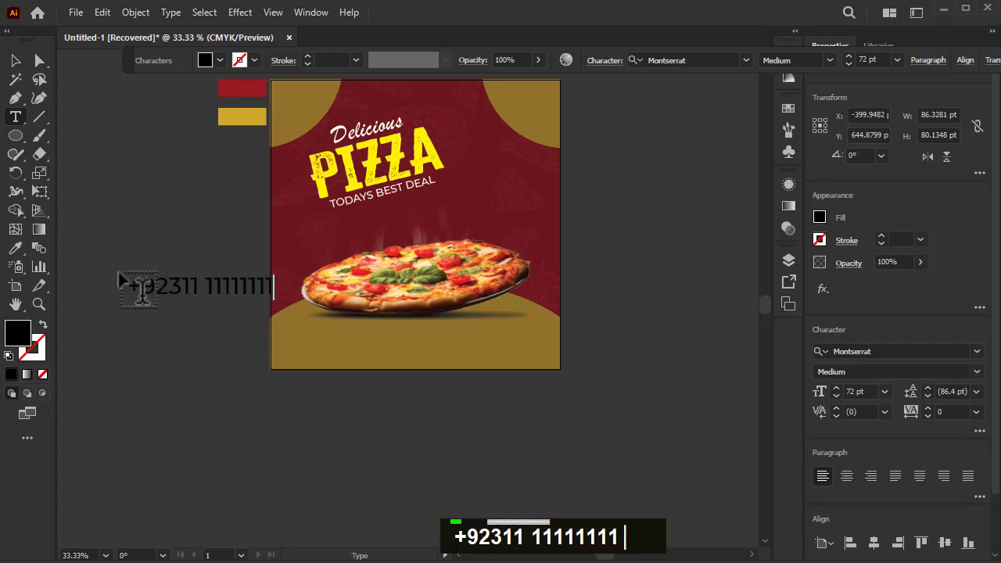
click(8, 61)
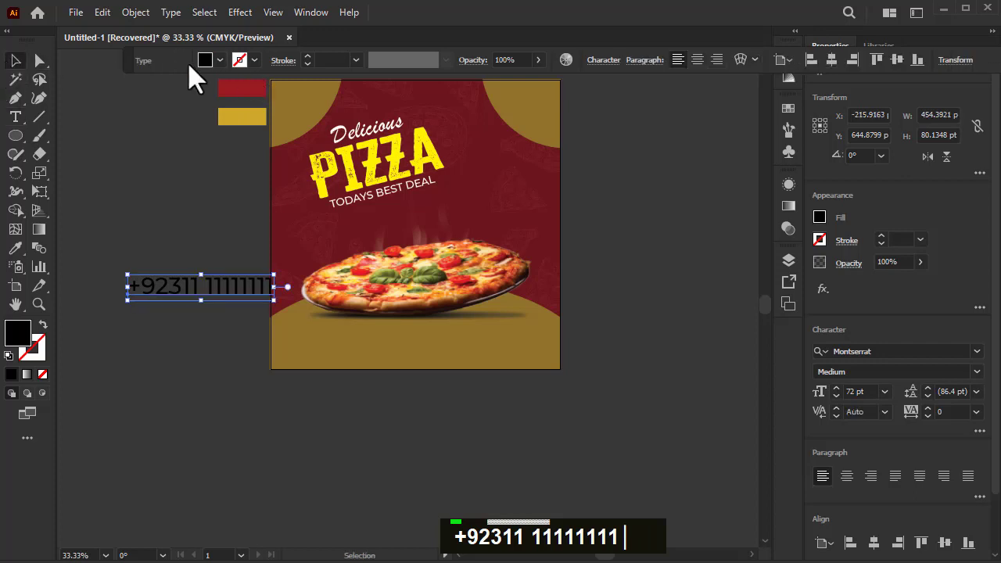
click(202, 63)
click(67, 85)
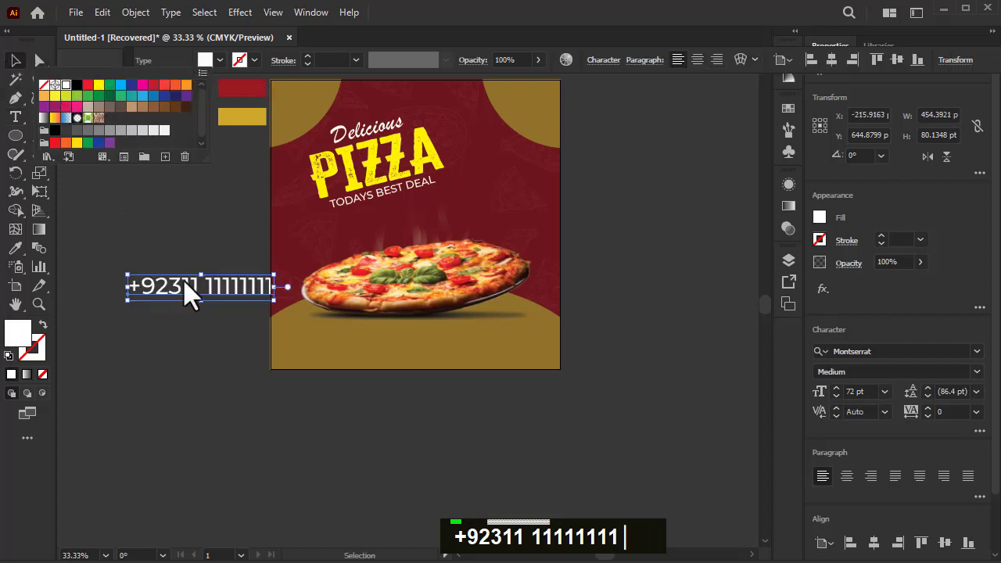
Step: Scale the phone number text down to about 26 pt and place it in the artboard's lower-left corner
drag(240, 300, 383, 361)
scroll(383, 356, up, 2)
drag(469, 336, 337, 374)
scroll(235, 379, up, 1)
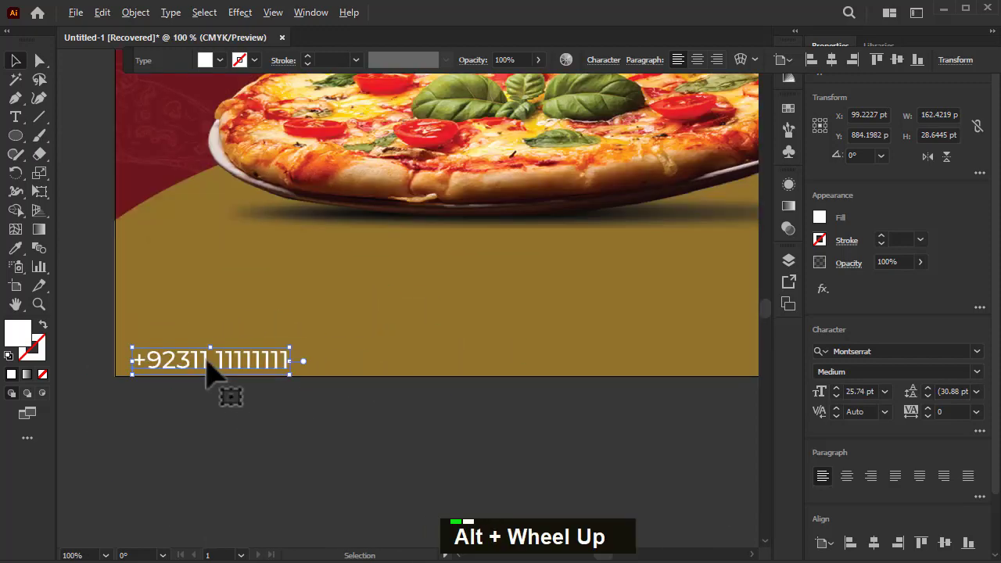
drag(214, 368, 224, 357)
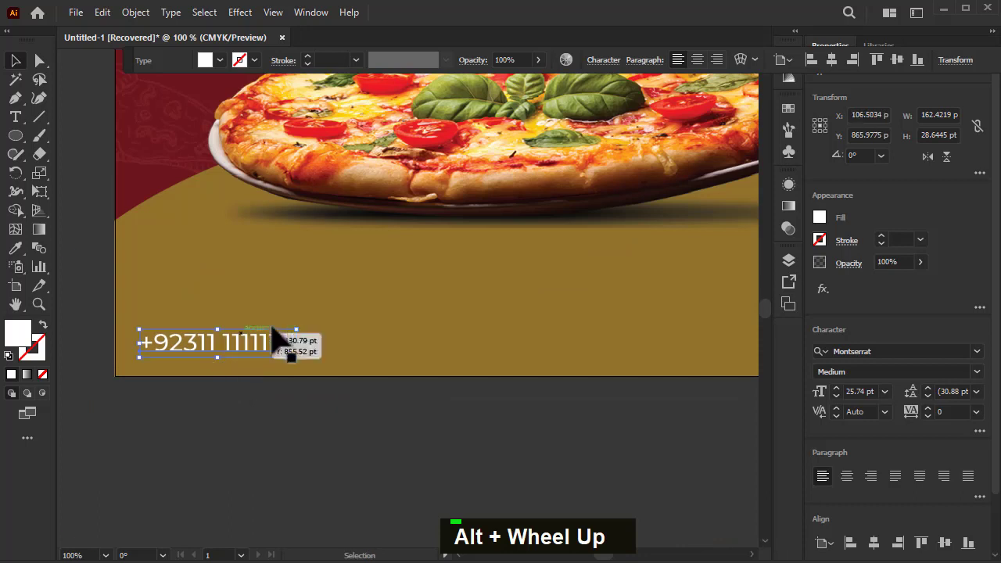
Step: Duplicate the phone number text below the artboard and change the copy to "FREE HOME DELIVERY"
scroll(321, 325, down, 1)
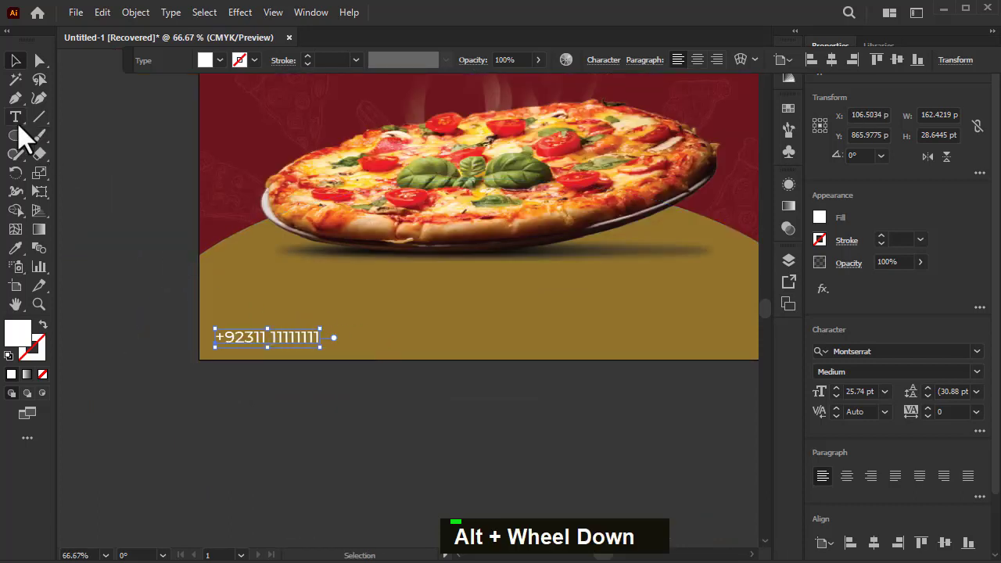
drag(278, 344, 277, 380)
double_click(276, 378)
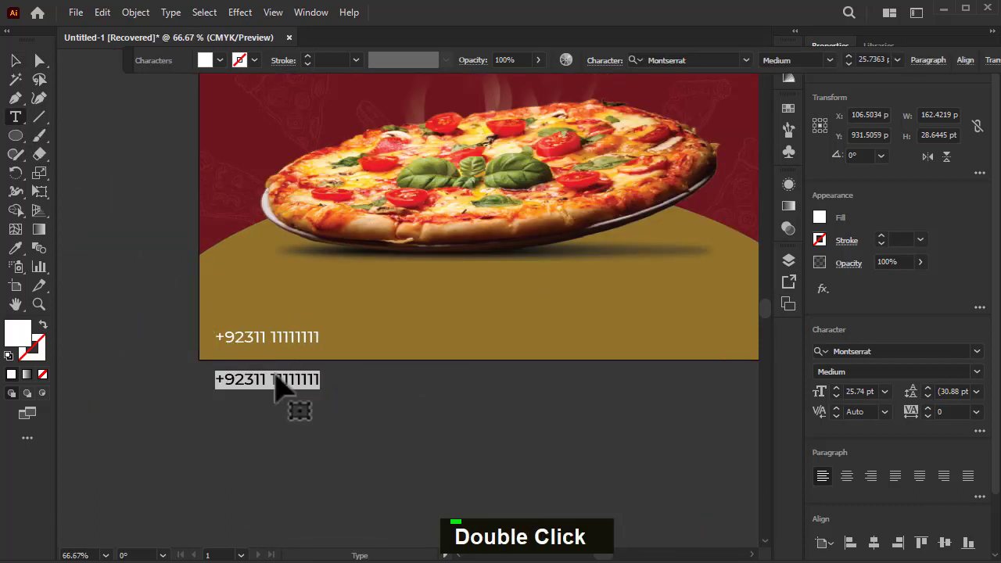
text(FREE J)
key(shift+BackSpace)
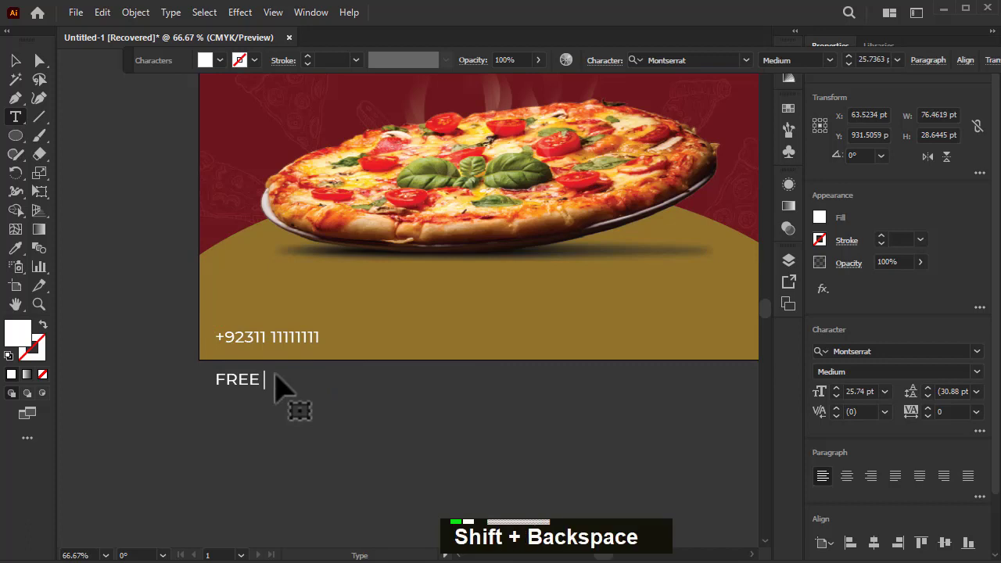
text(HOME DELIVERY)
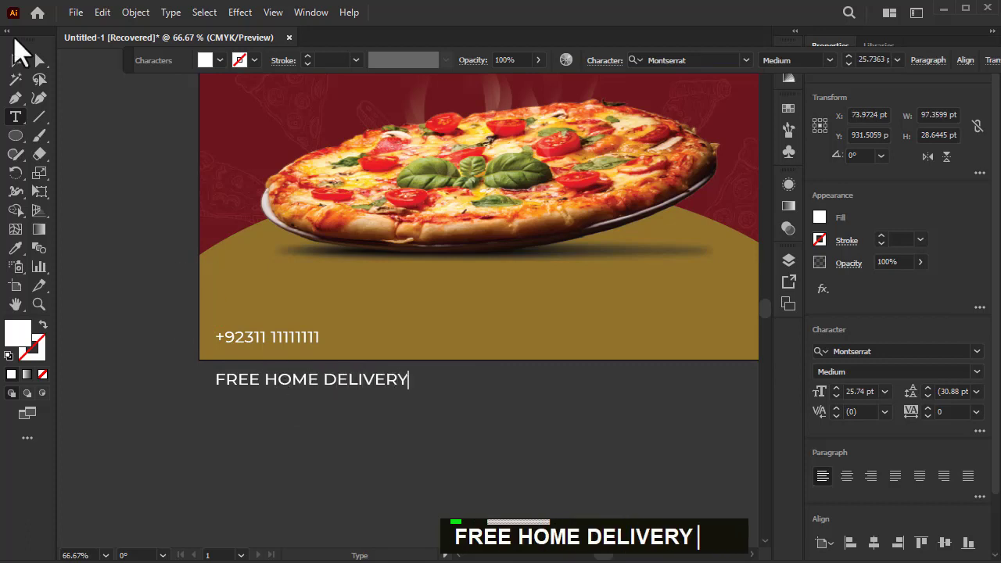
Step: Resize the "FREE HOME DELIVERY" text to about 134 × 19 pt and place it in the artboard's lower-right corner
click(15, 60)
drag(219, 393, 271, 382)
drag(356, 378, 715, 341)
alt+scroll(665, 370, down, 1)
alt+scroll(759, 368, up, 3)
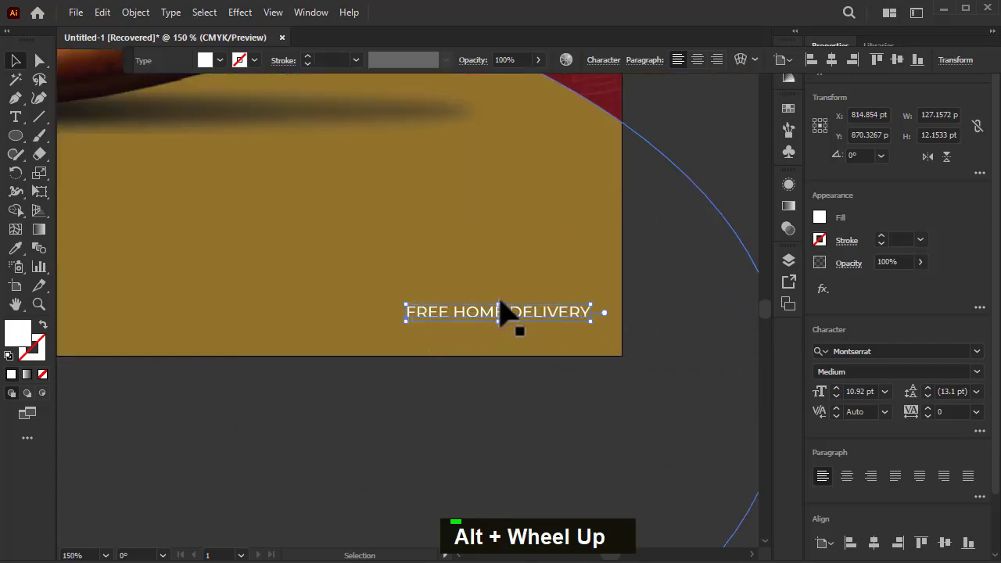
drag(498, 304, 498, 296)
drag(403, 309, 394, 307)
alt+scroll(620, 379, down, 3)
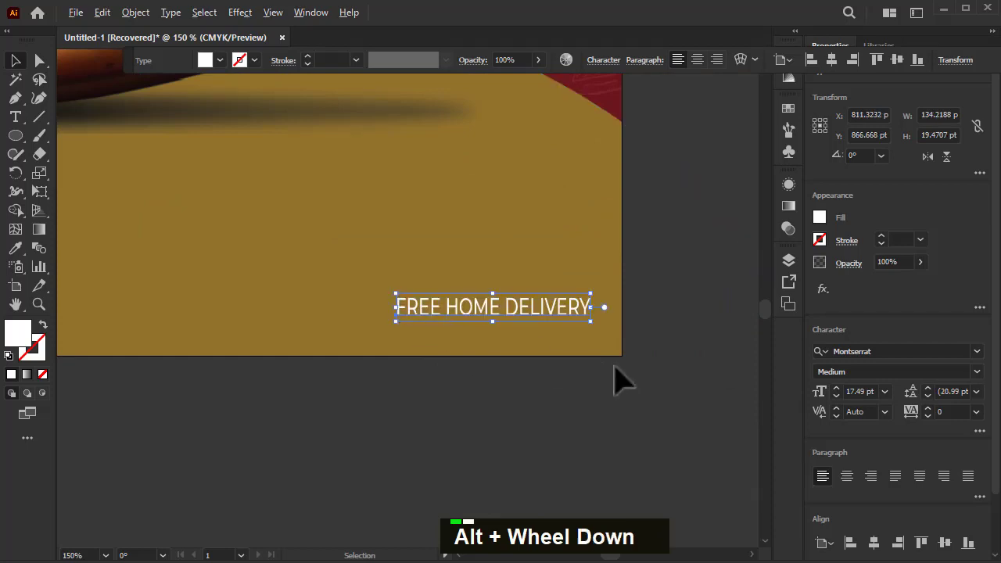
click(355, 429)
Step: Add the text "ORDER NOW" in Montserrat Medium below the artboard
scroll(149, 293, down, 1)
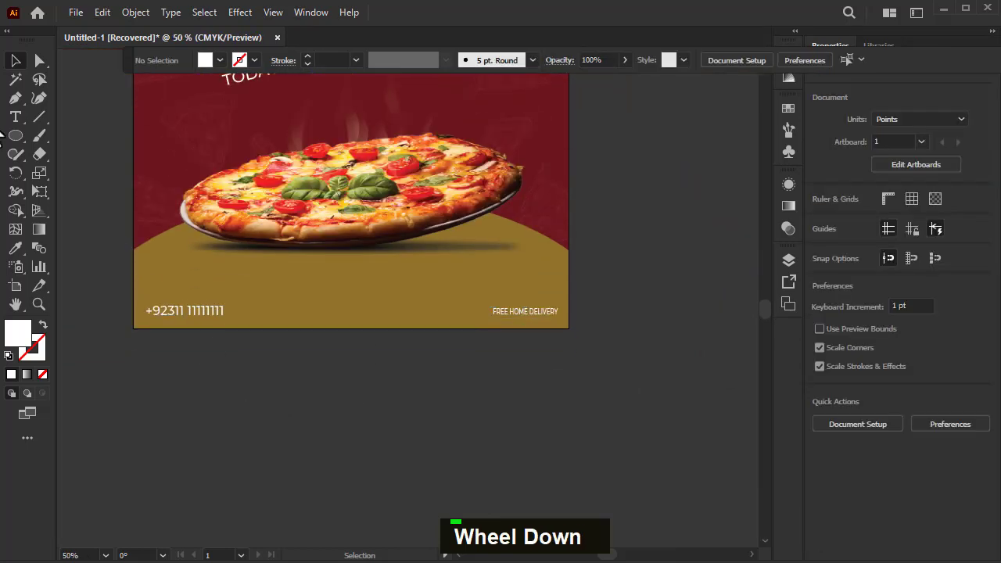
click(15, 117)
click(203, 387)
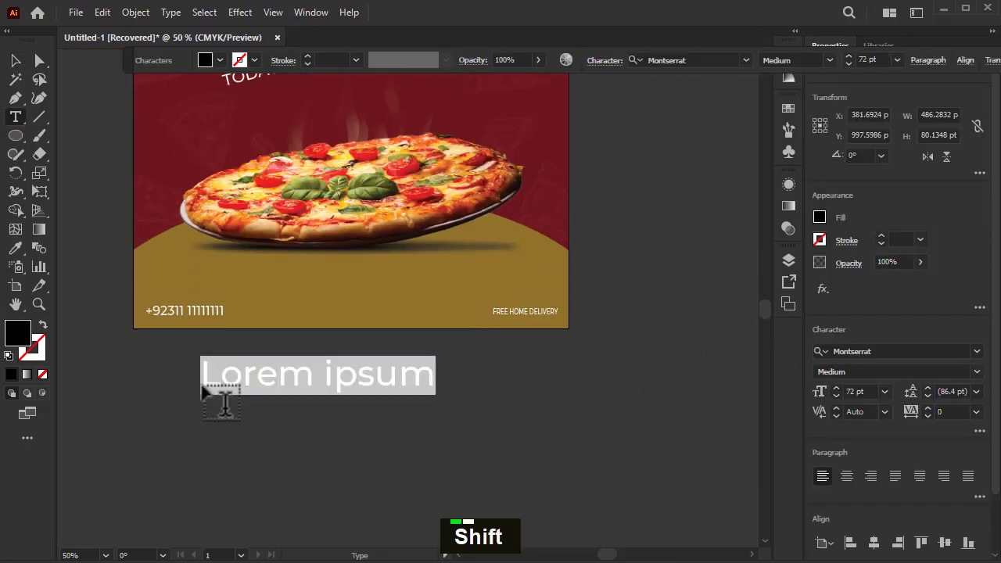
text(ORDERNOW)
key(shift+BackSpace)
key(shift+BackSpace)
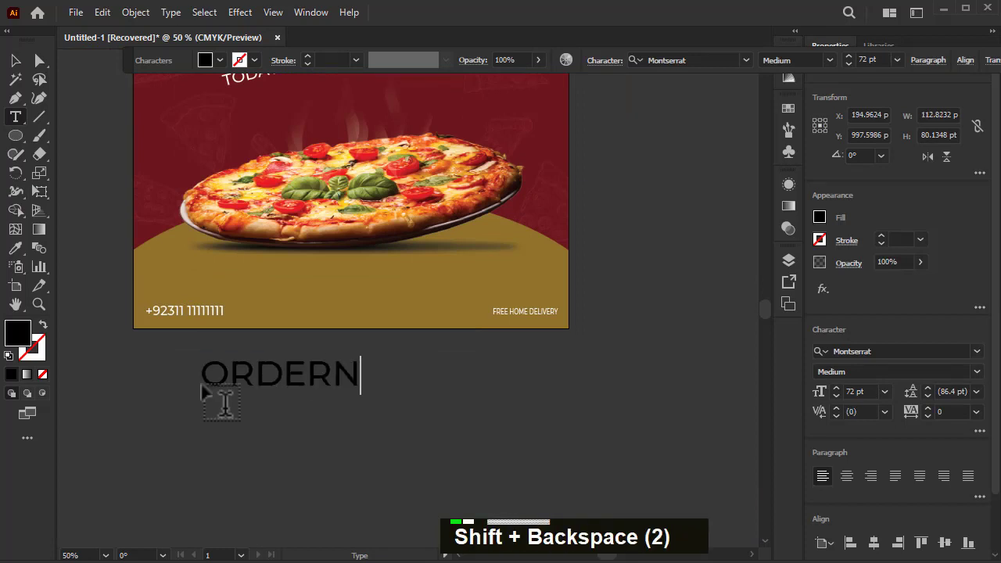
key(BackSpace)
text(NOW)
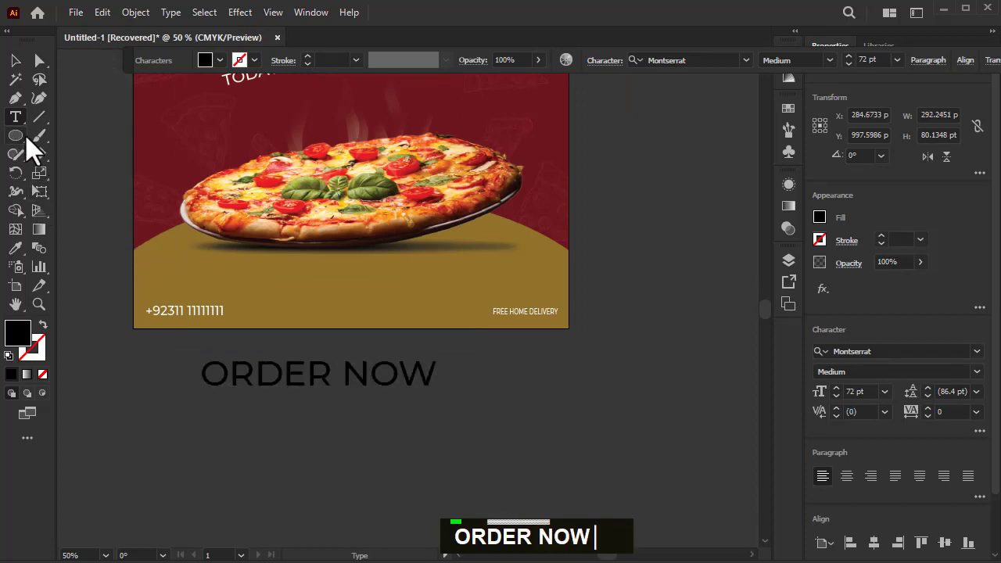
Step: Draw a white rounded rectangle about 523 × 88 pt over the "ORDER NOW" text and send it to the back
right_click(15, 135)
click(86, 136)
drag(324, 373, 451, 395)
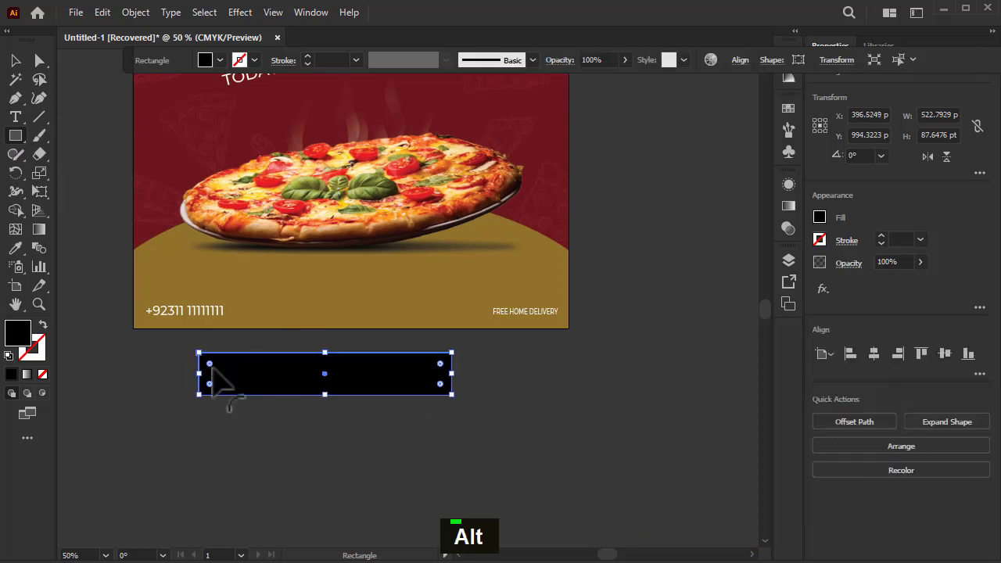
drag(211, 368, 229, 383)
click(205, 60)
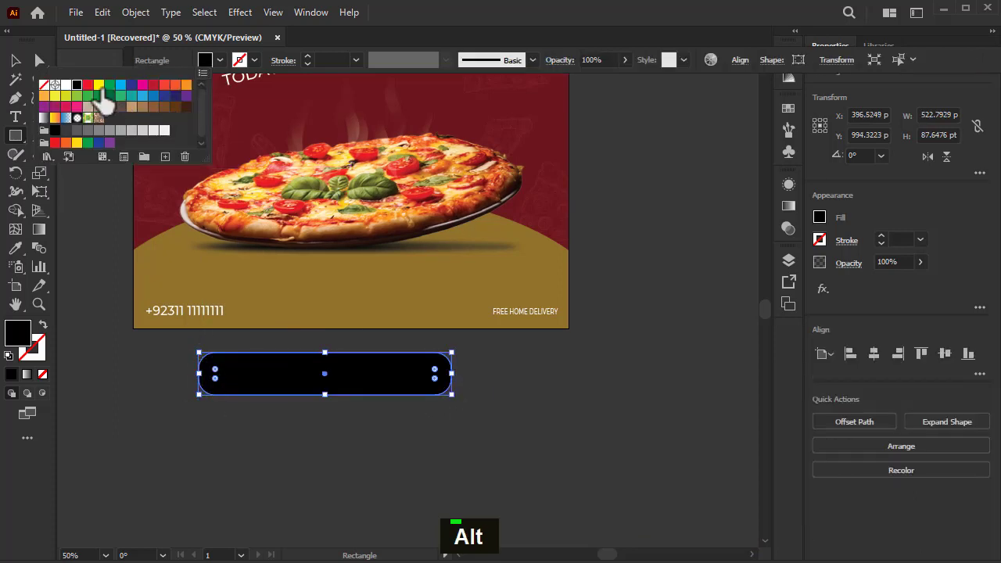
click(67, 85)
key(ctrl+shift+bracketleft)
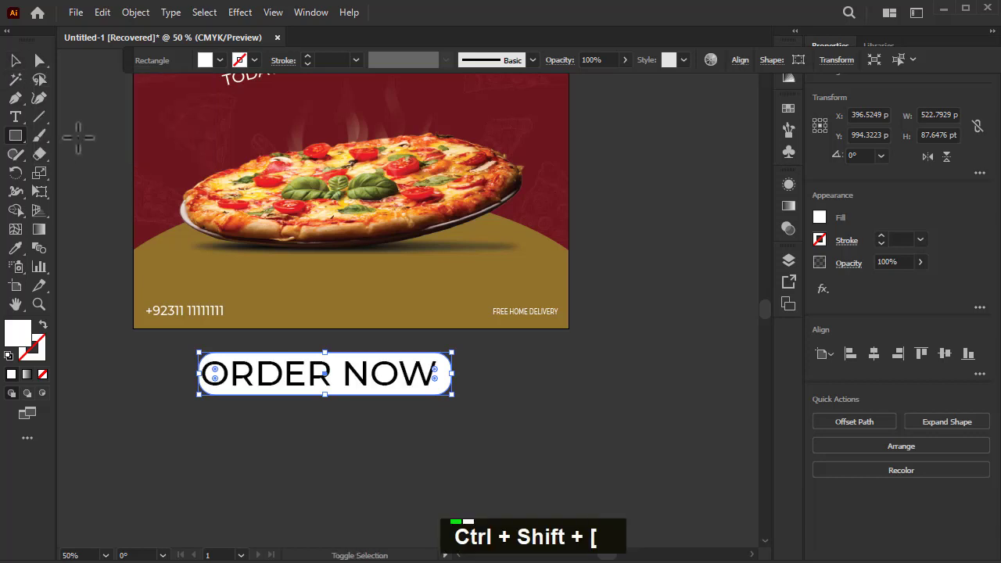
Step: Fill the "ORDER NOW" text with green
click(298, 380)
click(482, 273)
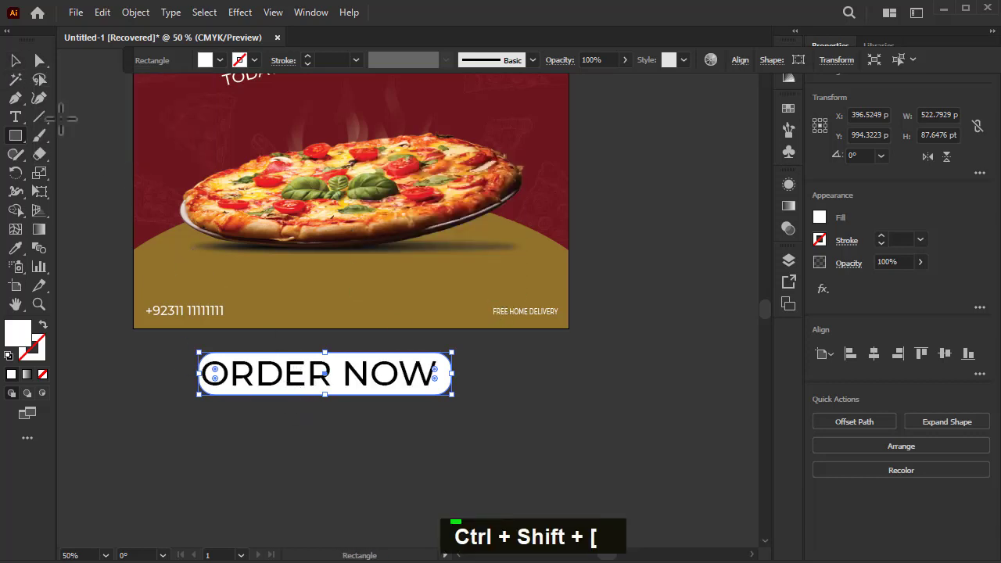
key(v)
click(308, 391)
click(200, 61)
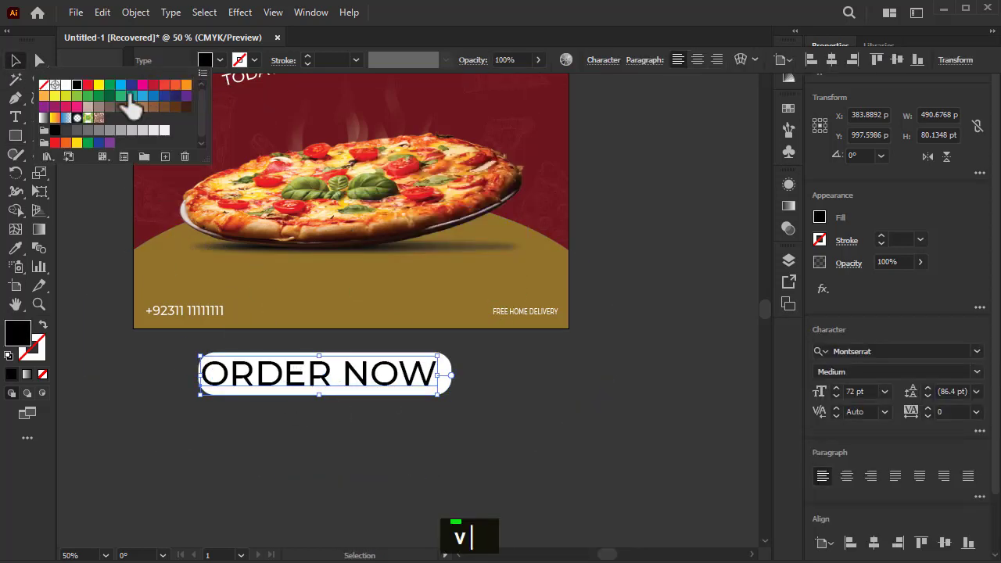
double_click(108, 86)
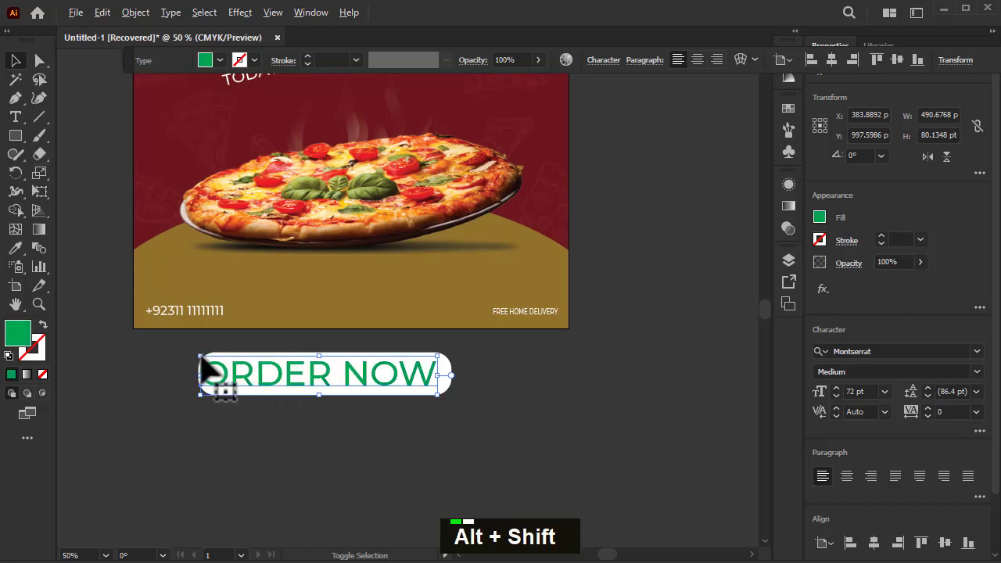
Step: Scale the "ORDER NOW" text to about 358 × 76 pt, narrow the rounded rectangle to about 445 pt and centre the text in it
drag(202, 357, 225, 380)
click(208, 379)
drag(346, 372, 361, 374)
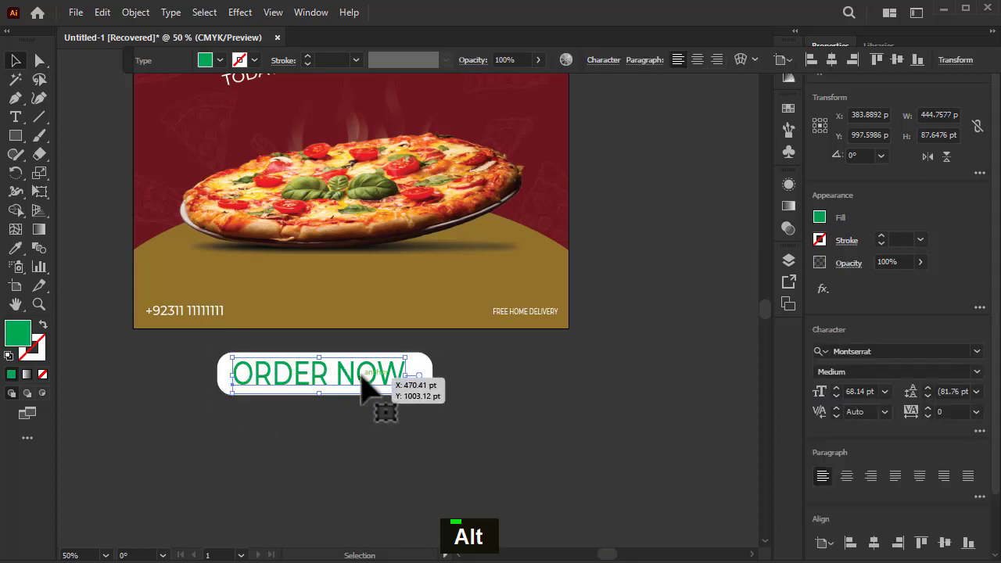
key(Right)
key(Right)
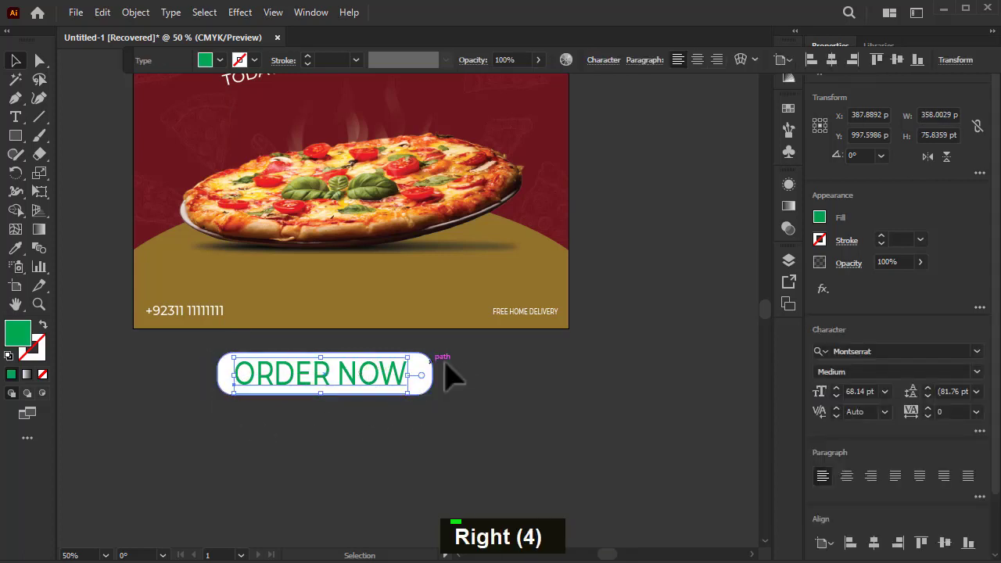
Step: Group the "ORDER NOW" button, place it at the artboard's lower centre and scale it to about 198 × 39 pt
drag(449, 362, 405, 305)
key(ctrl+g)
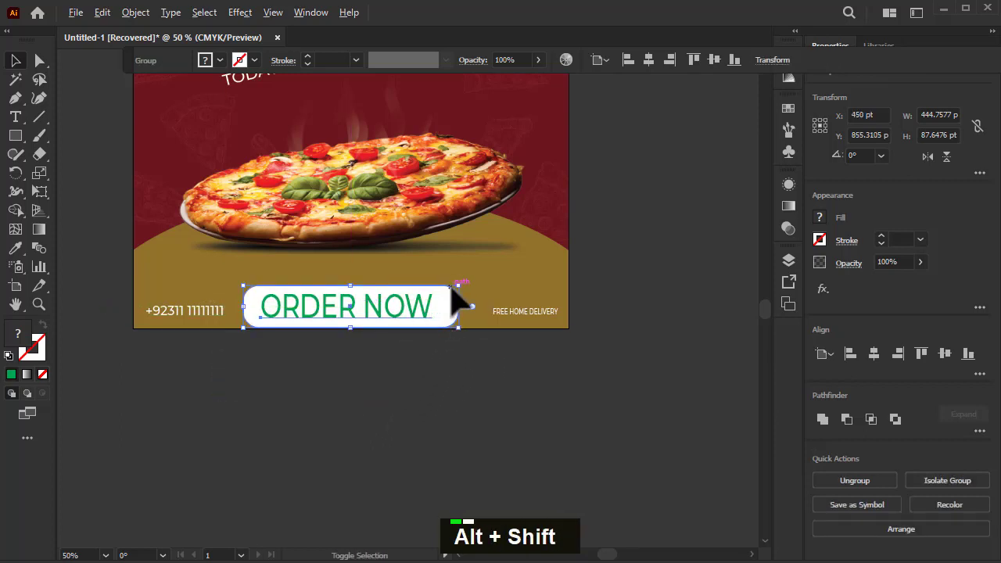
drag(457, 286, 446, 296)
scroll(387, 318, up, 1)
scroll(385, 317, up, 1)
drag(336, 297, 355, 295)
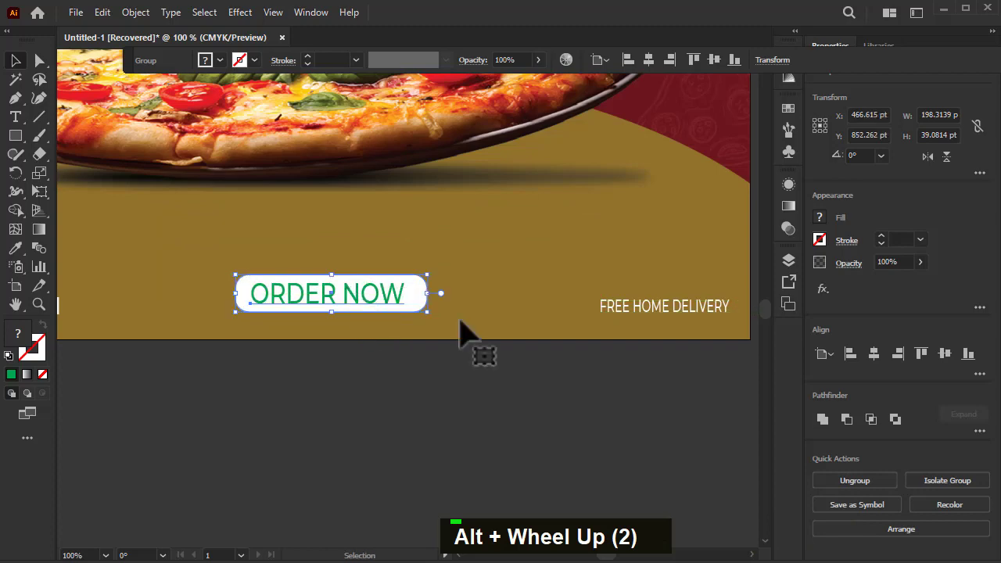
double_click(570, 443)
scroll(529, 438, down, 2)
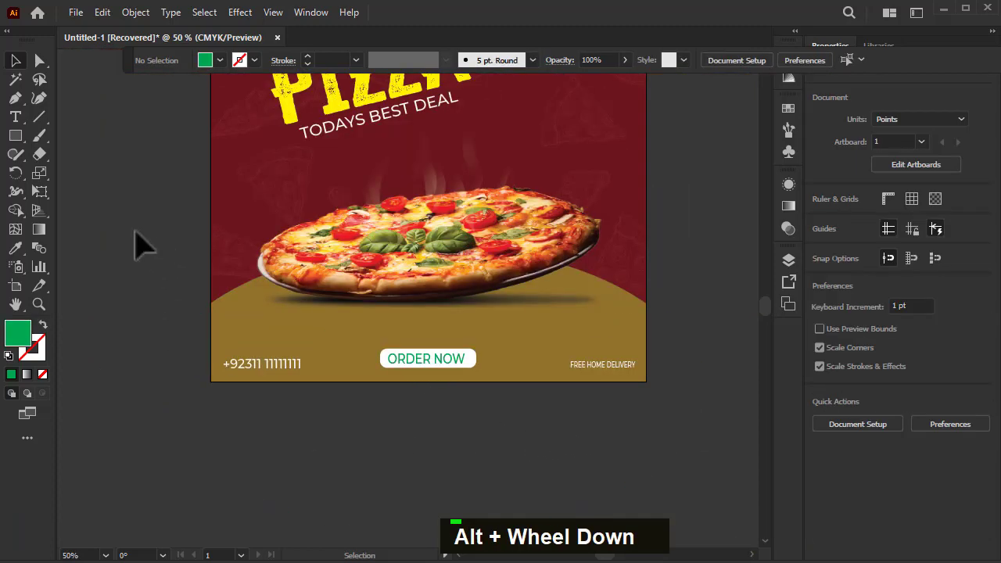
Step: Create a 5 × 5 pt circle to the left of the artboard
right_click(19, 137)
click(55, 173)
double_click(89, 210)
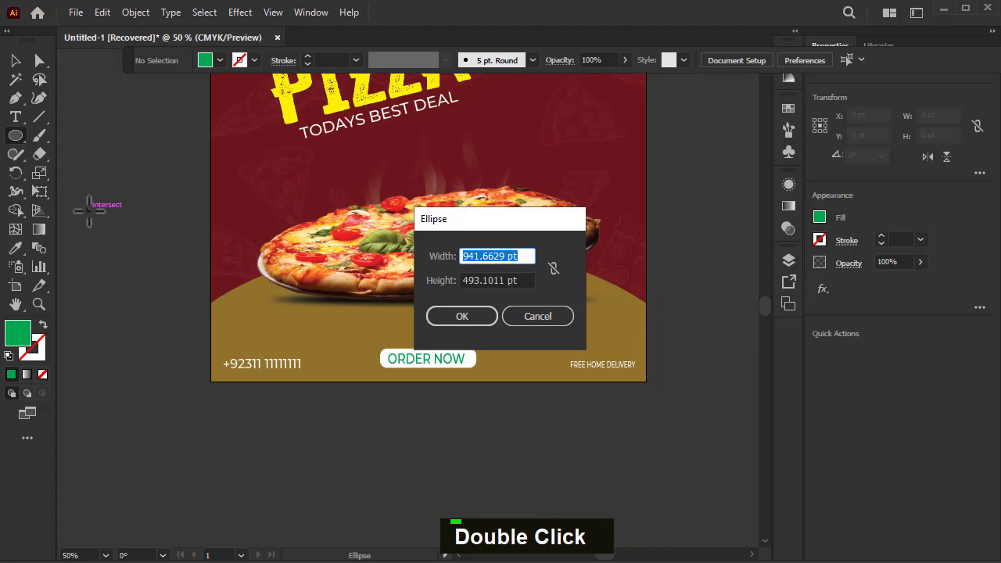
text(5)
key(Tab)
text(5)
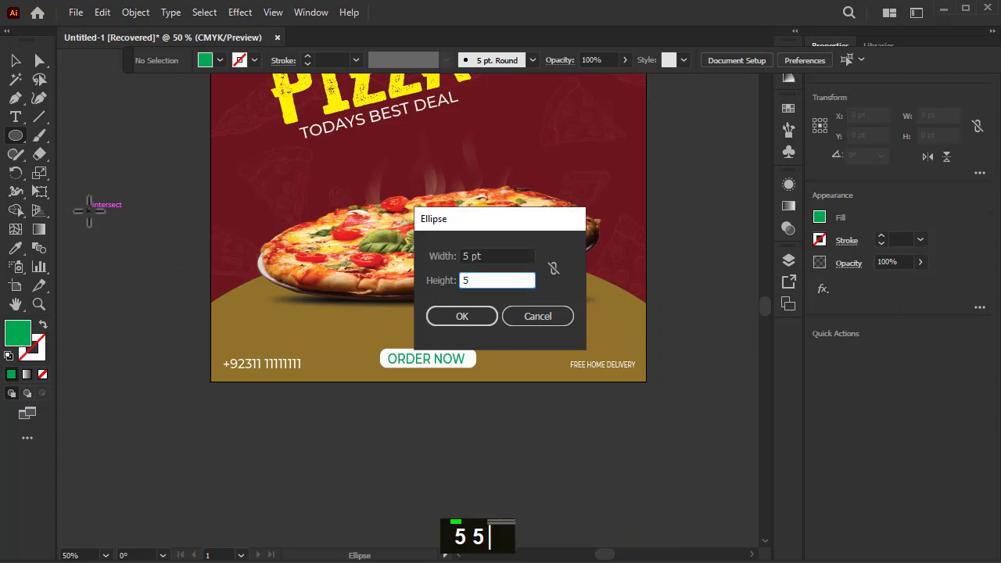
key(Return)
Step: Resize the small circle to about 3.1 pt in diameter and fill it with white
click(21, 58)
scroll(107, 214, down, 1)
scroll(123, 224, up, 8)
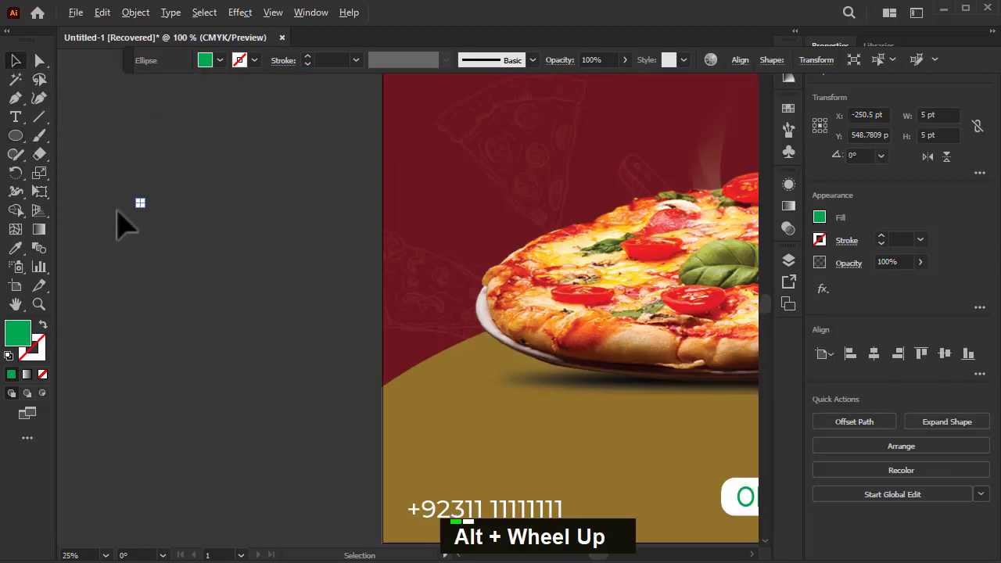
drag(207, 184, 298, 186)
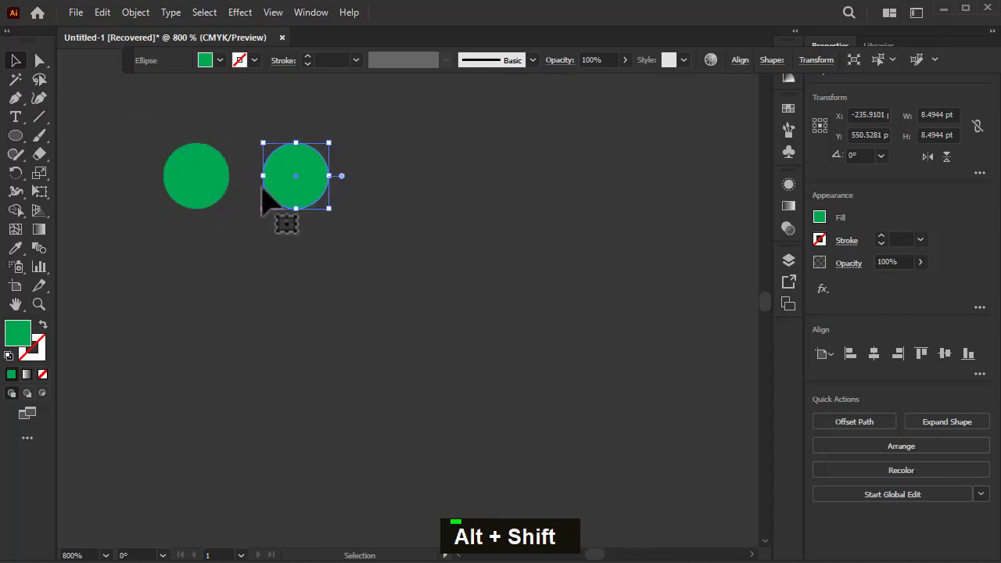
key(Delete)
click(207, 192)
drag(230, 209, 177, 159)
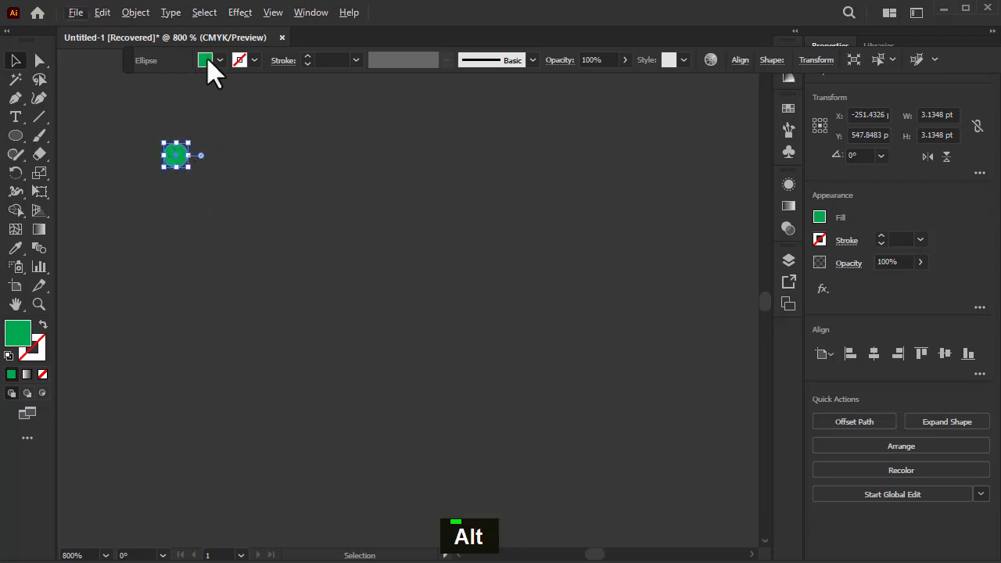
click(206, 60)
double_click(47, 84)
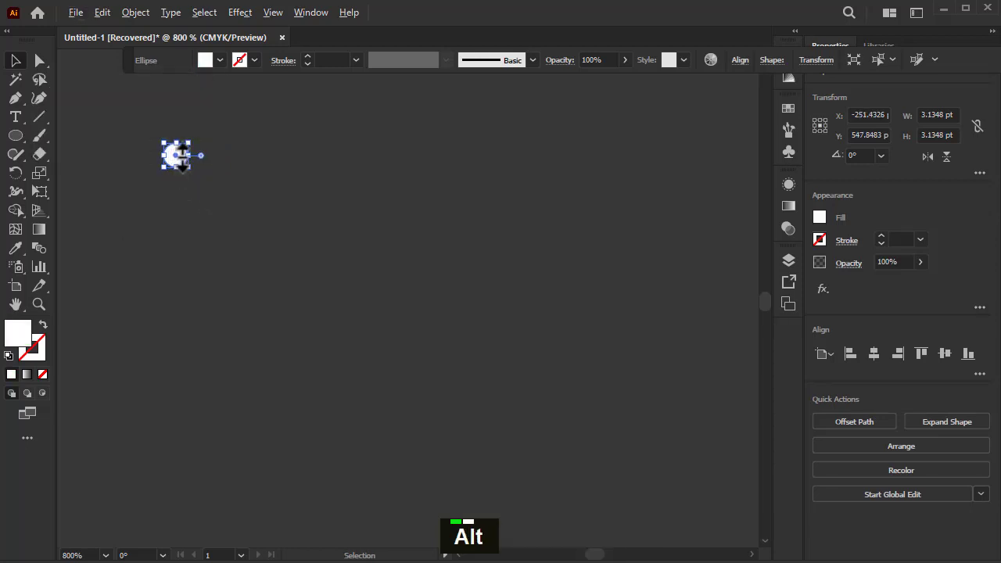
Step: Duplicate the white dot horizontally into an evenly spaced row of four
drag(178, 159, 225, 161)
key(ctrl+d)
key(ctrl+d)
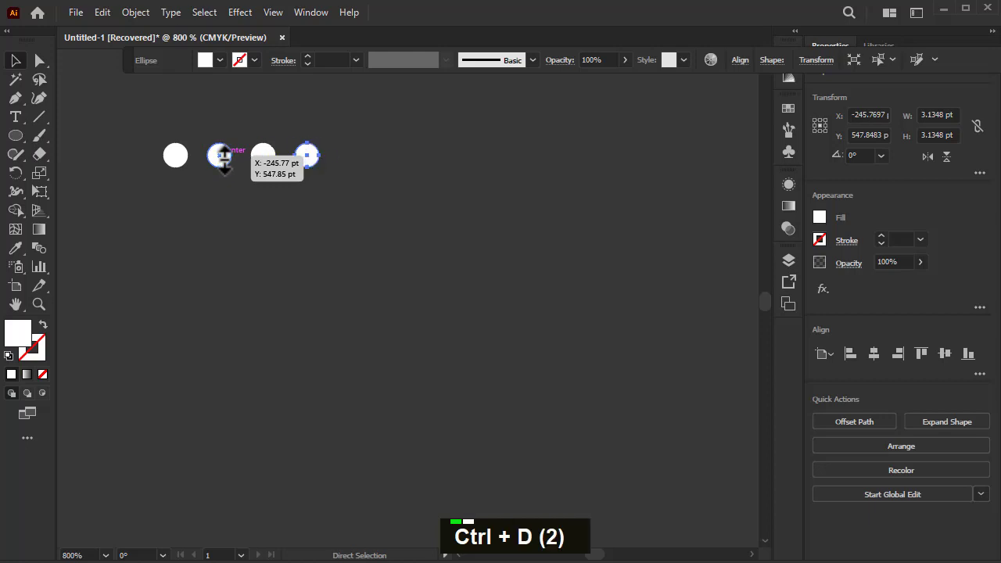
Step: Duplicate the dot row downward into a four-by-four grid and group all the dots
drag(358, 183, 176, 198)
key(ctrl+d)
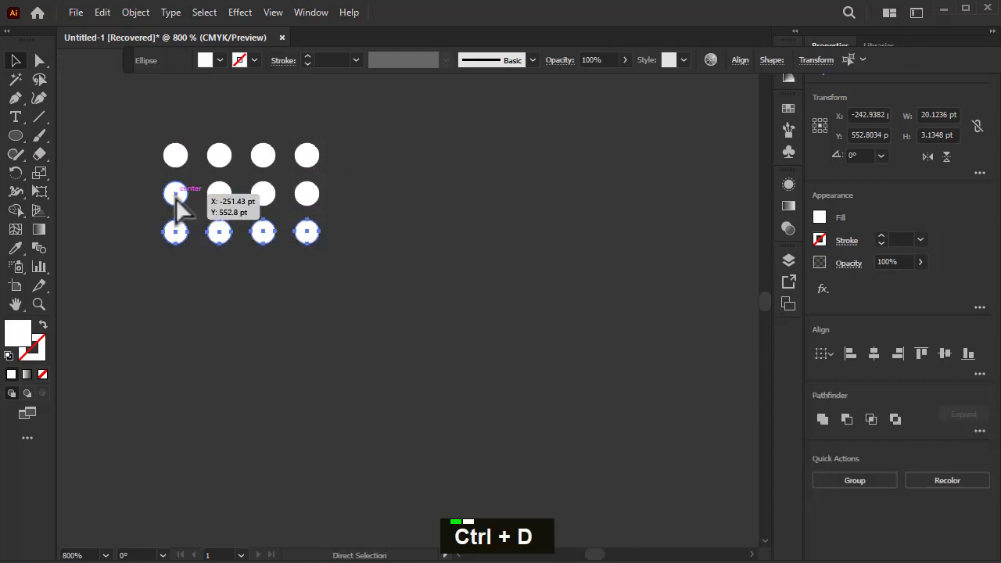
key(ctrl+d)
drag(426, 139, 63, 373)
key(ctrl+g)
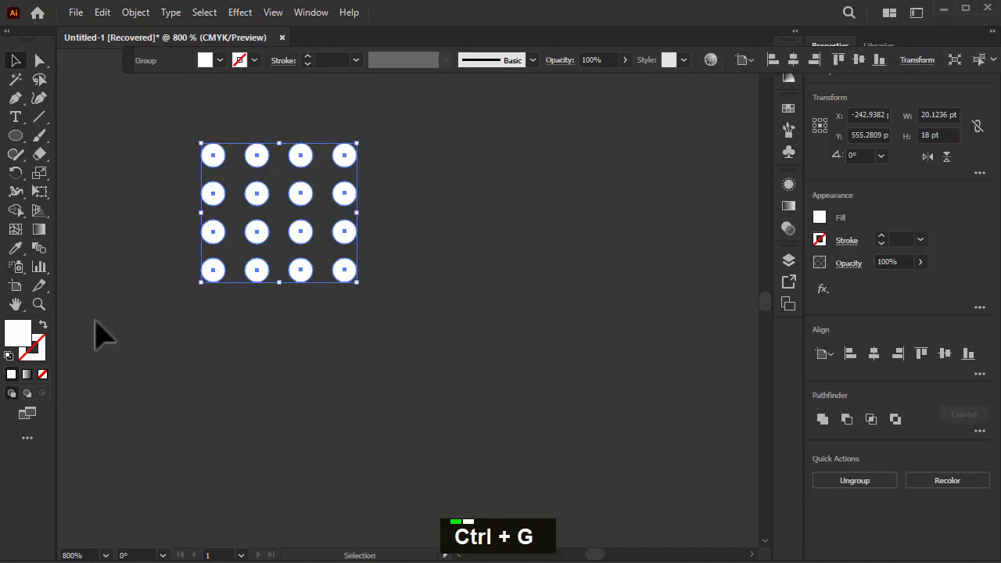
Step: Enlarge the dot grid to about 52 × 47 pt and place copies above the phone number, left of the headline and above "FREE HOME DELIVERY"
scroll(125, 287, down, 4)
scroll(133, 287, down, 5)
shift+click(143, 289)
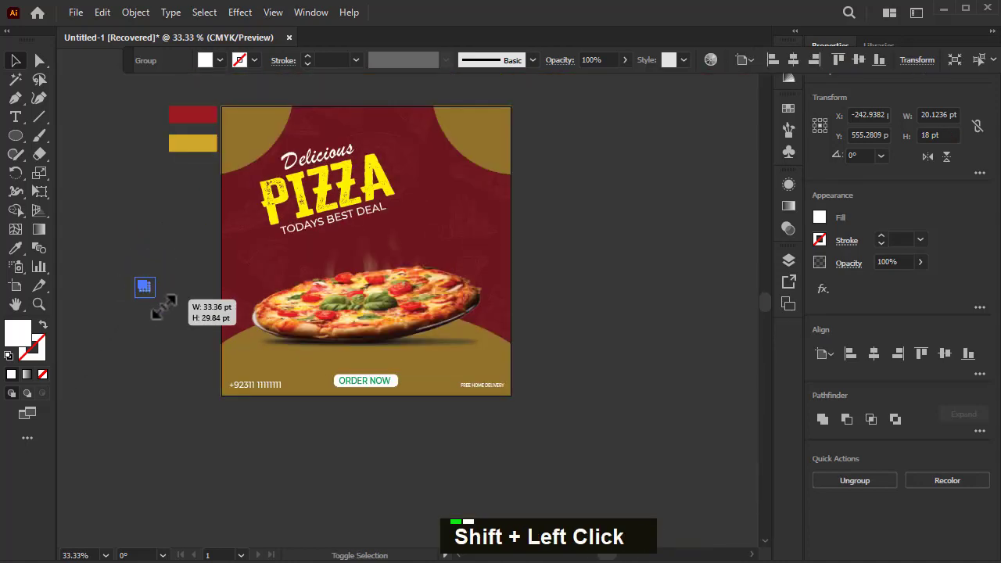
drag(148, 297, 452, 347)
key(ctrl+z)
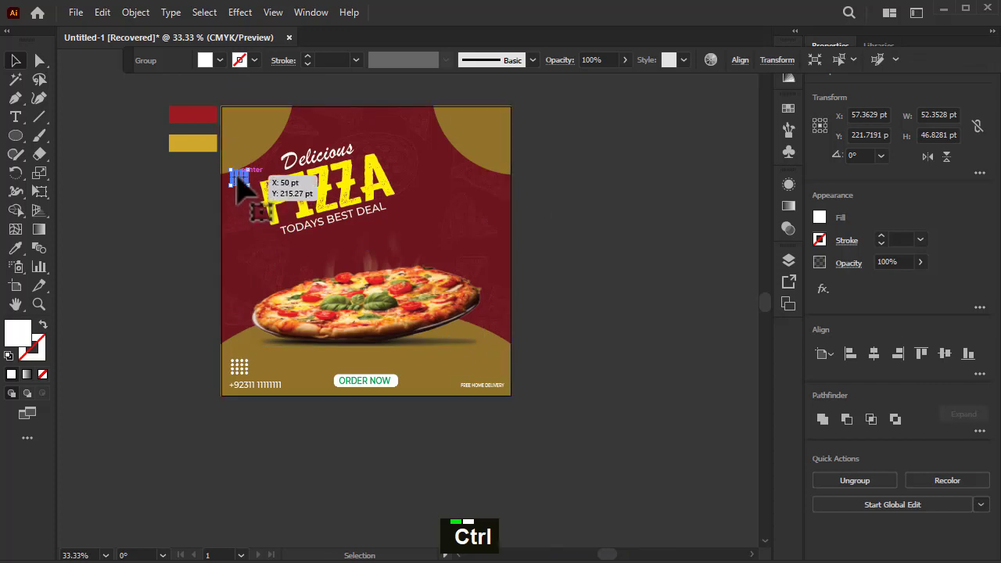
drag(240, 177, 496, 374)
click(205, 509)
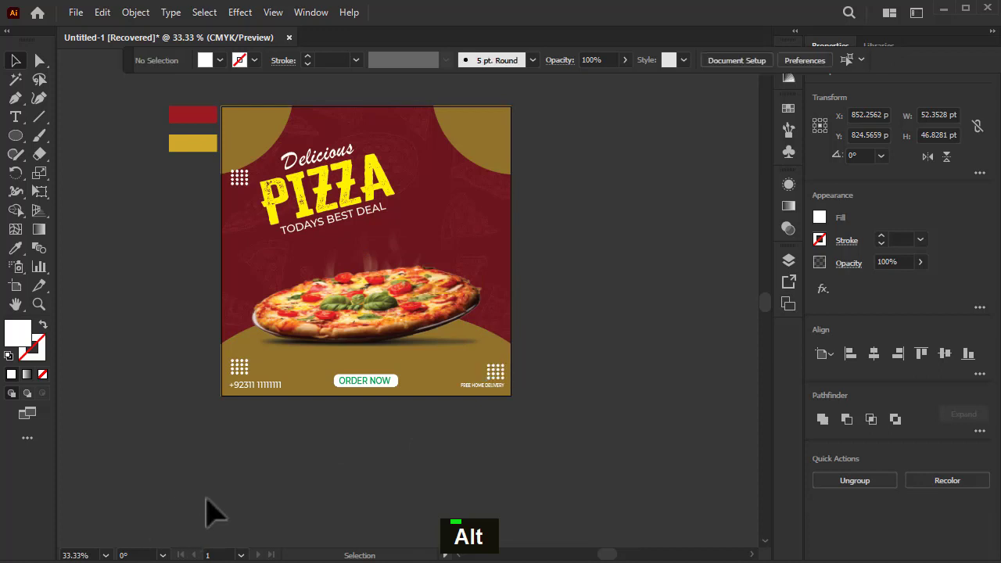
Step: Add the text "LOGO" in 72 pt Montserrat Medium to the left of the artboard
click(15, 116)
double_click(101, 237)
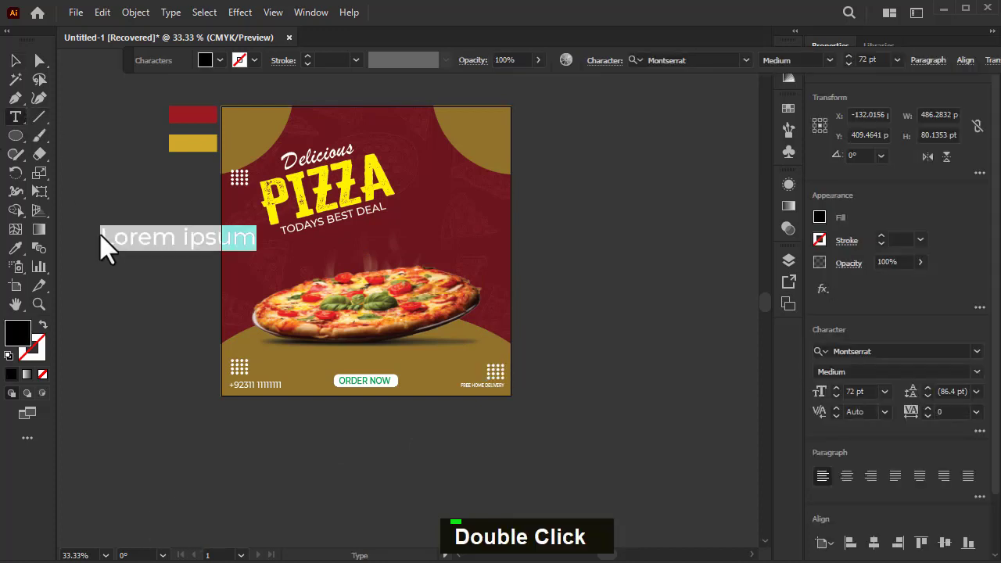
text(LOGO)
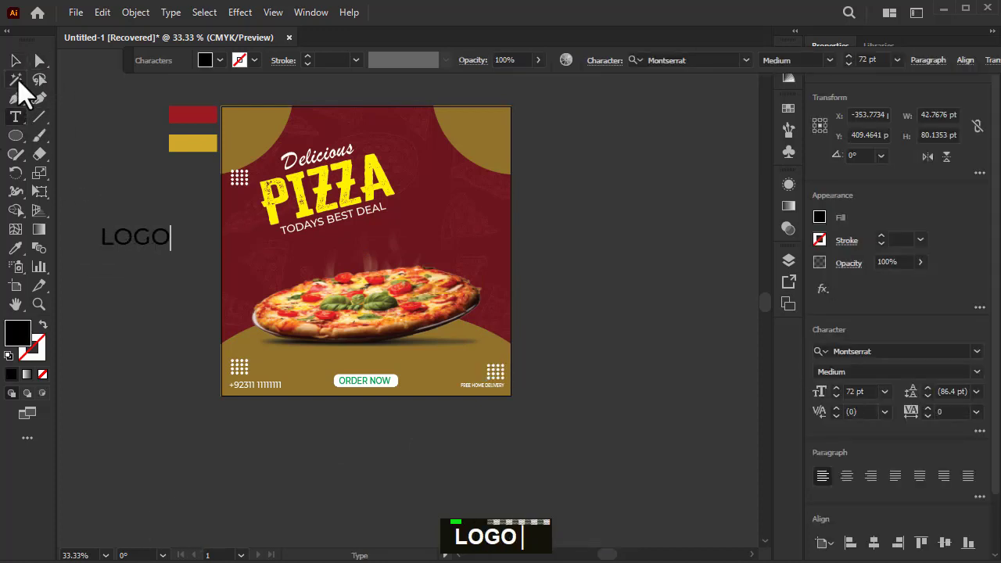
click(15, 61)
Step: Fill the "LOGO" text with white, scale it to about 40 pt and place it in the artboard's upper-left gold shape
click(207, 59)
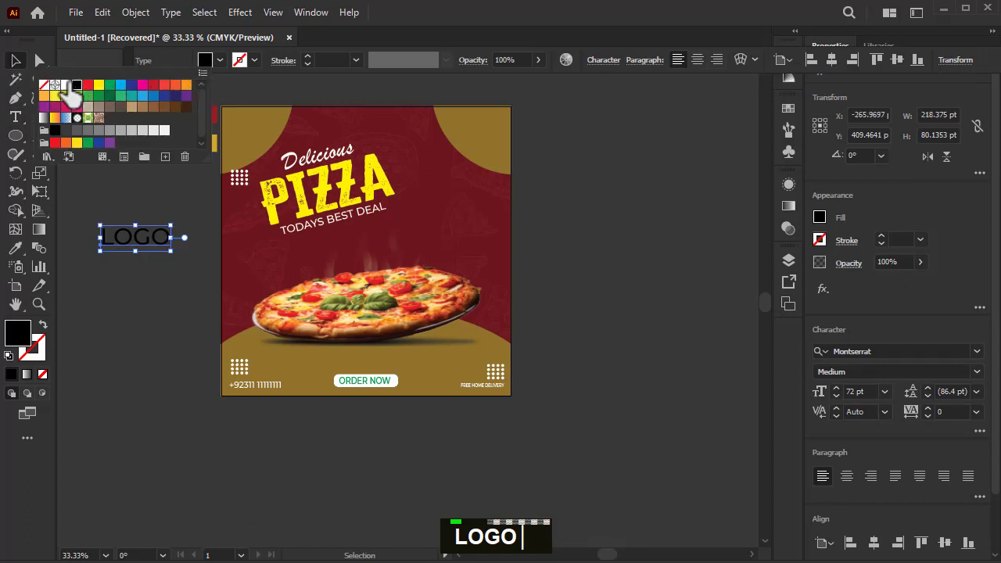
double_click(66, 85)
drag(170, 251, 249, 120)
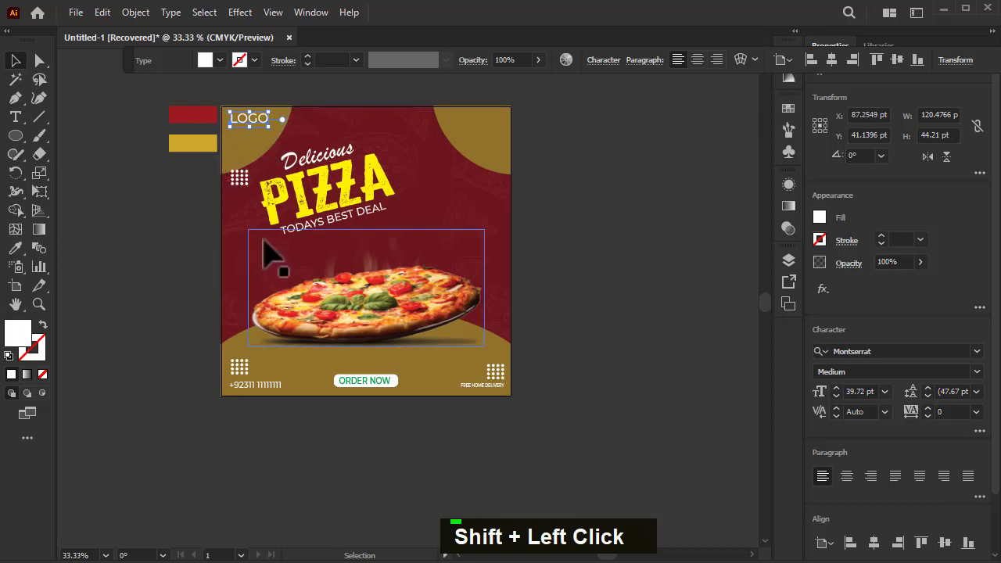
Step: Widen the tilted pizza headline group to about 511 × 334 pt
scroll(258, 278, down, 1)
click(388, 159)
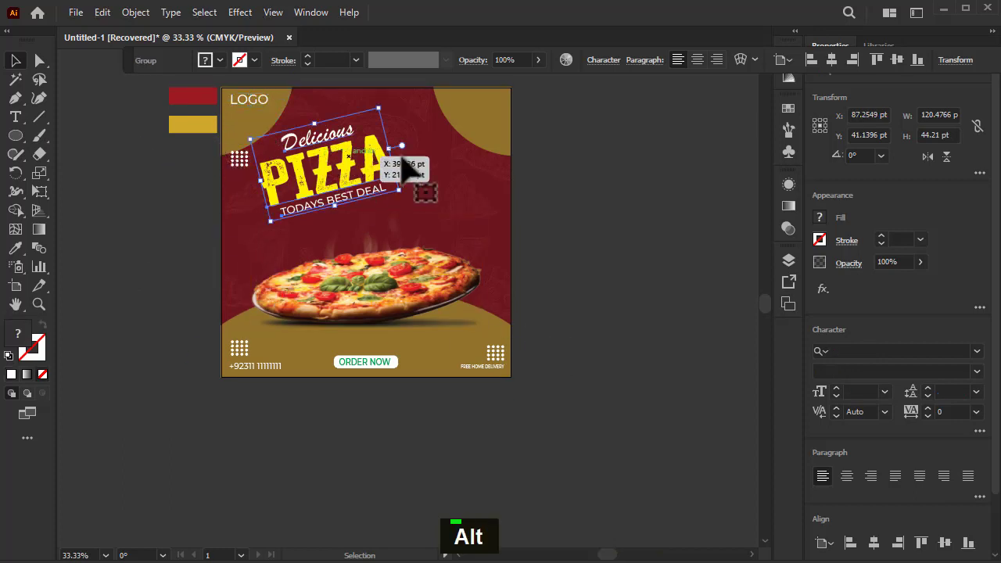
drag(392, 149, 419, 156)
click(523, 212)
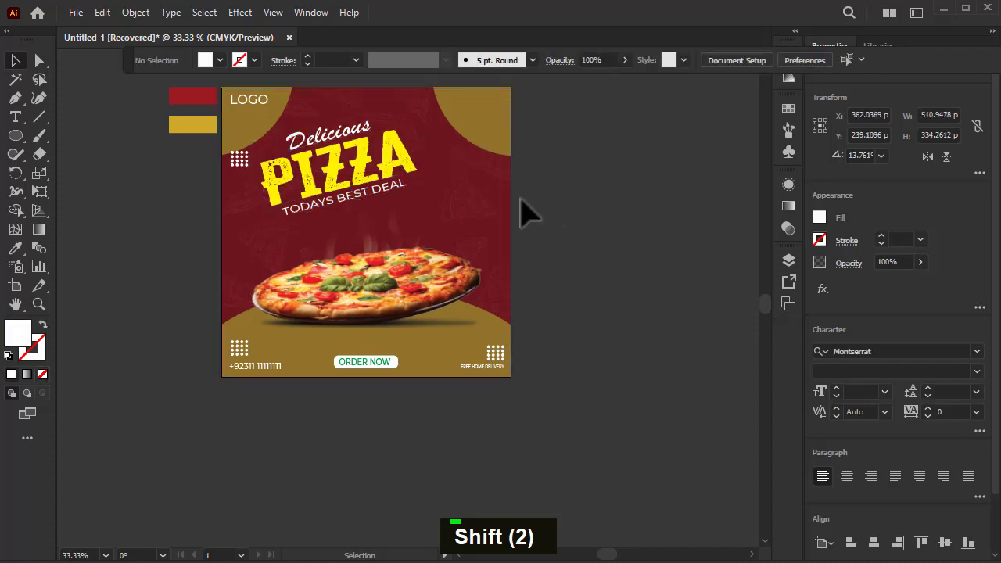
Step: Draw a circle about 362 pt in diameter at the artboard's lower-left corner and fill it with blue
scroll(226, 196, down, 3)
right_click(16, 135)
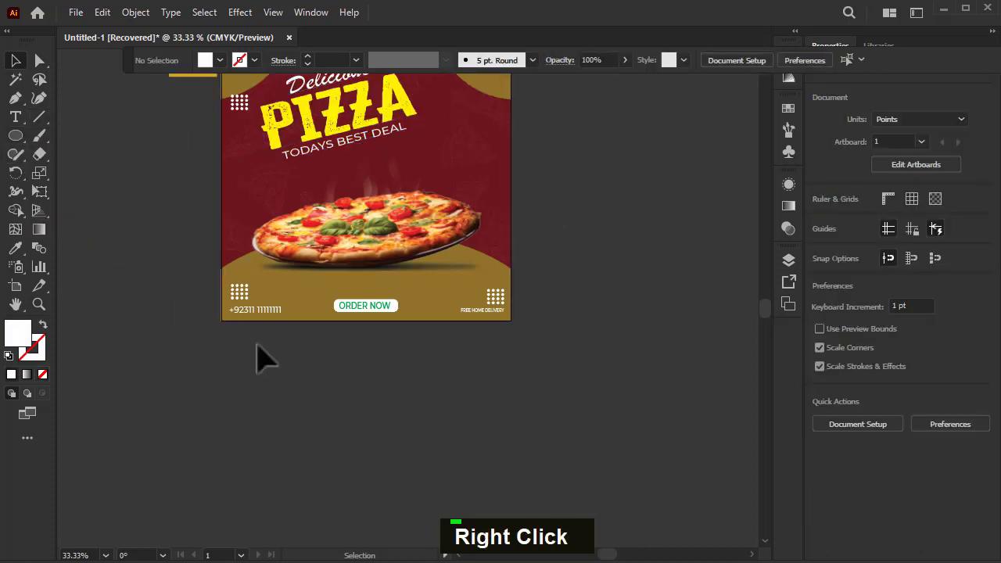
click(16, 135)
drag(153, 313, 270, 428)
click(205, 62)
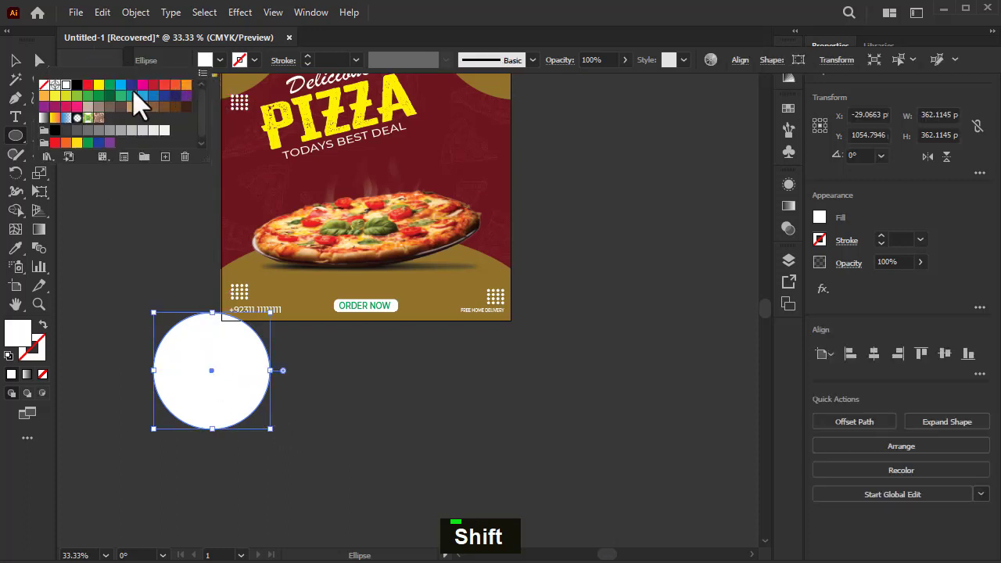
click(153, 95)
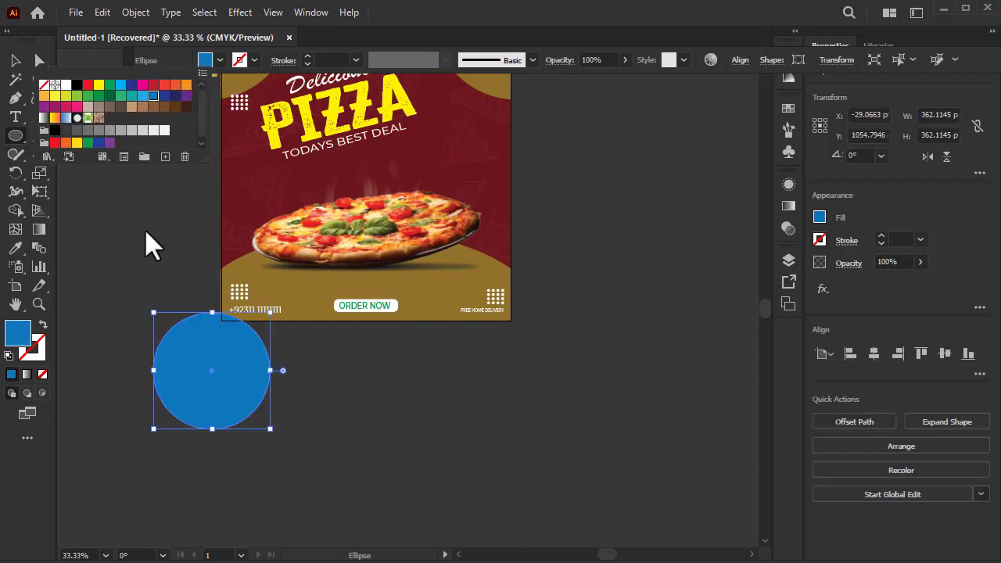
Step: Add the text "UP TO" in 140 pt Montserrat Medium below the blue circle
click(14, 63)
click(16, 117)
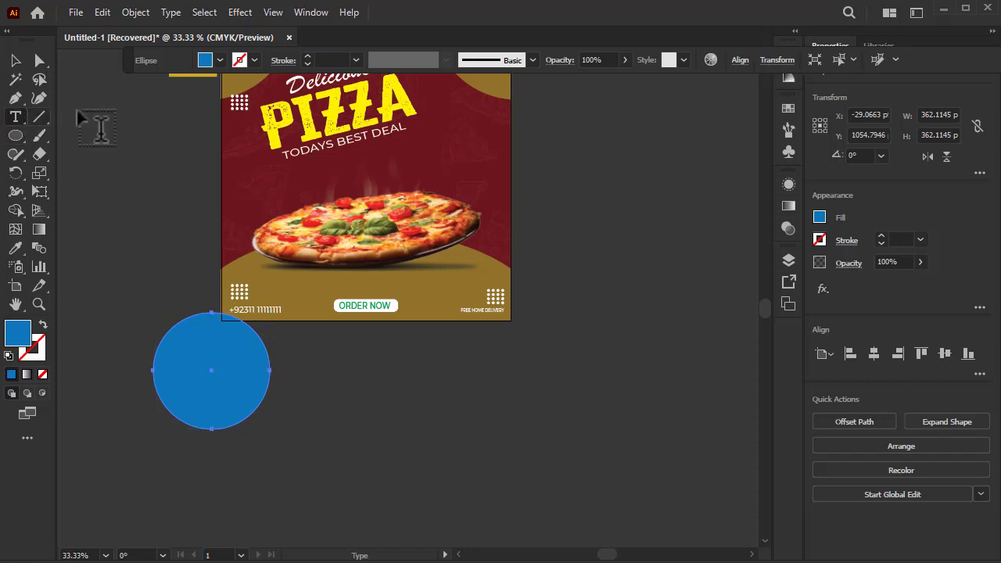
scroll(264, 424, down, 3)
key(Delete)
click(16, 117)
click(161, 288)
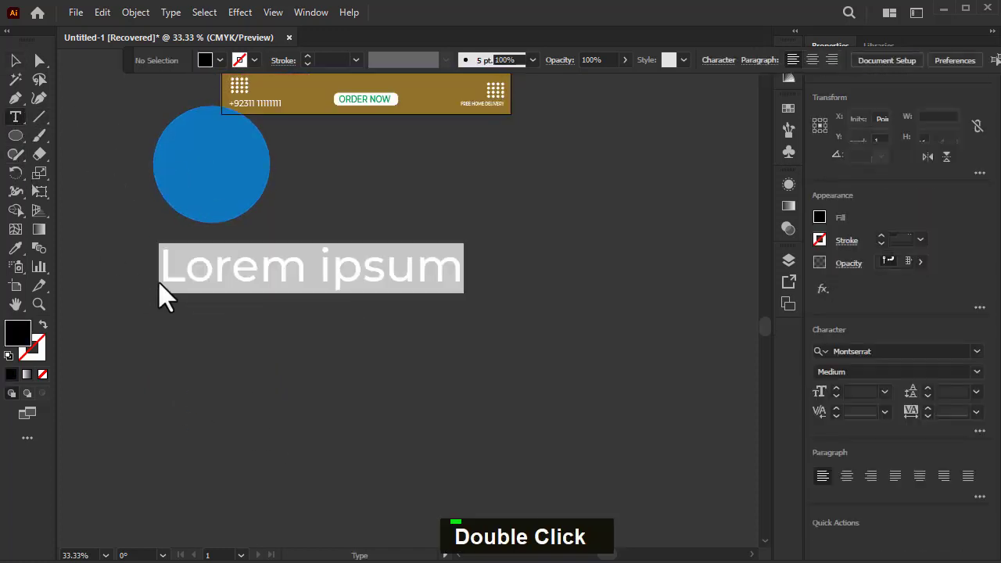
text(UP TP)
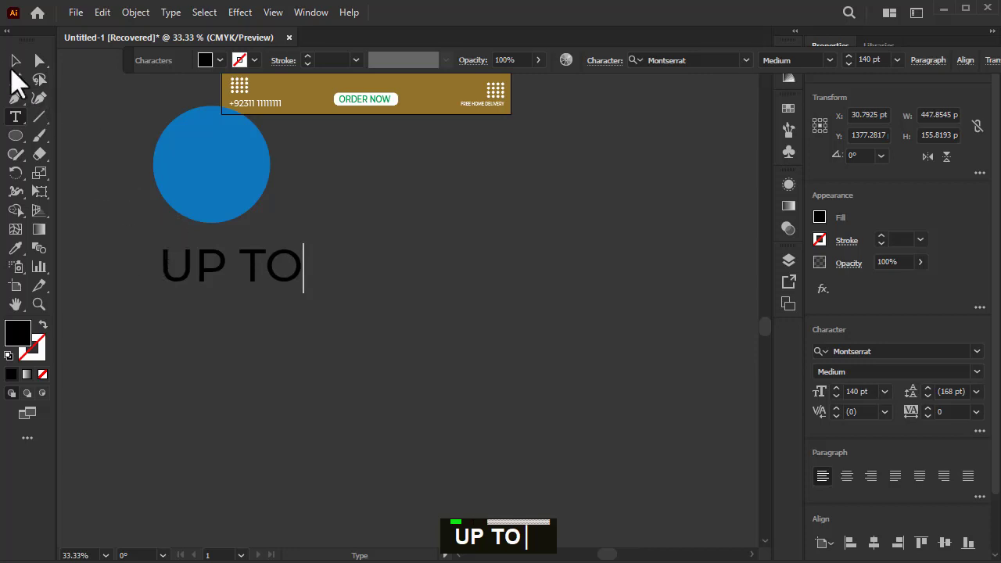
Step: Duplicate the "UP TO" text directly below itself and change the copy to "35%"
click(15, 63)
drag(261, 279, 262, 318)
double_click(254, 307)
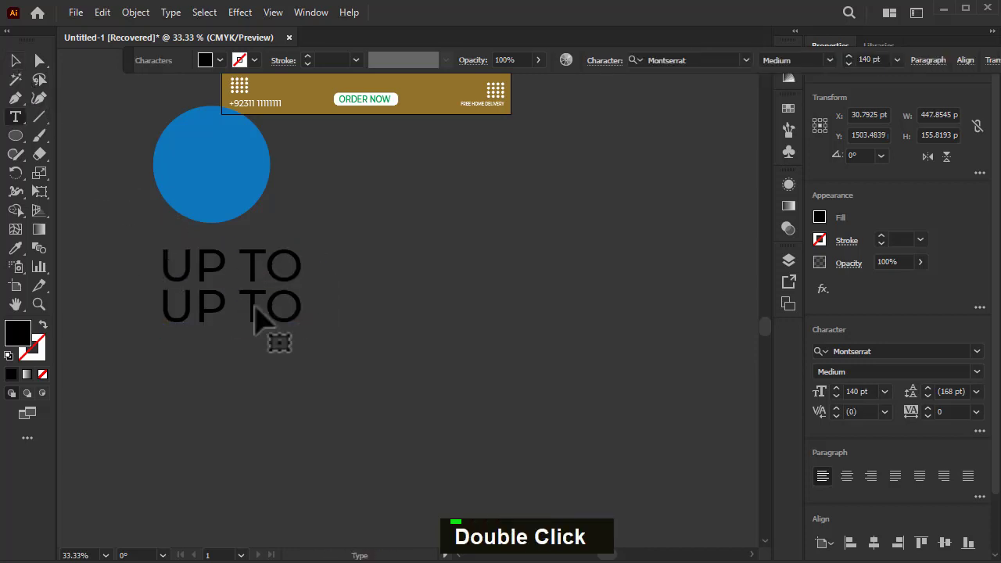
key(ctrl+a)
text(#)
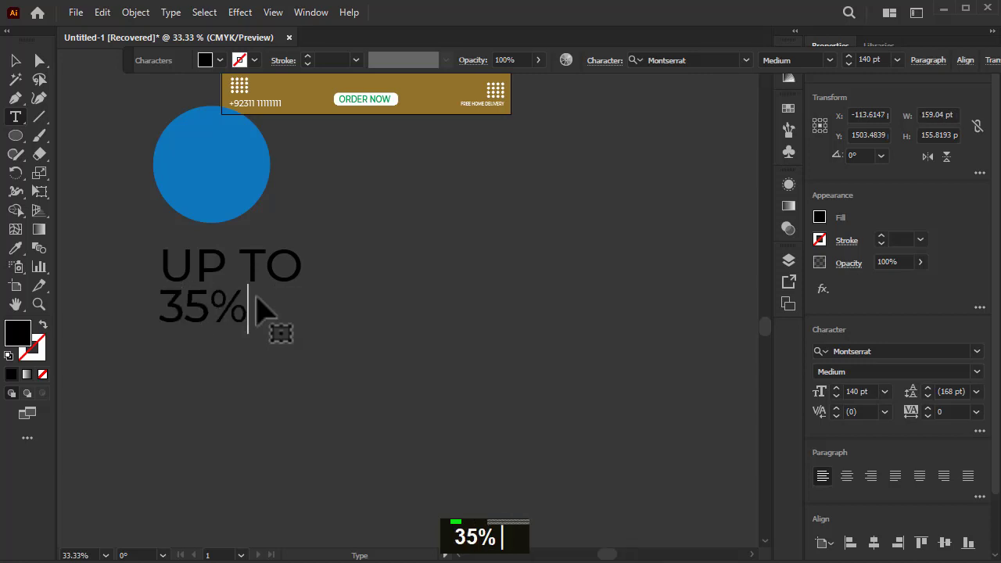
key(Escape)
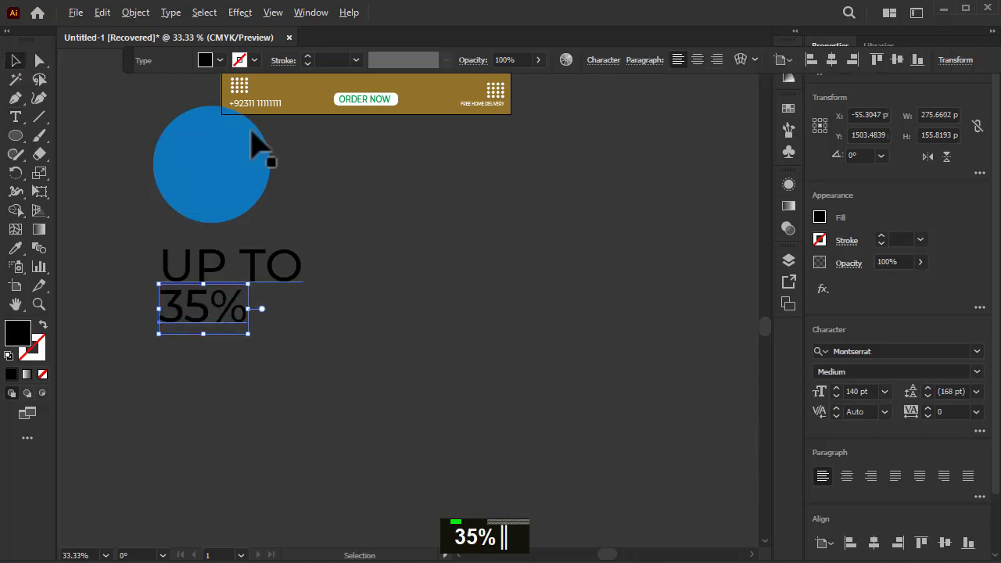
Step: Set the "35%" text to Bold, enlarge it to about 292 pt and position it beneath "UP TO"
click(977, 371)
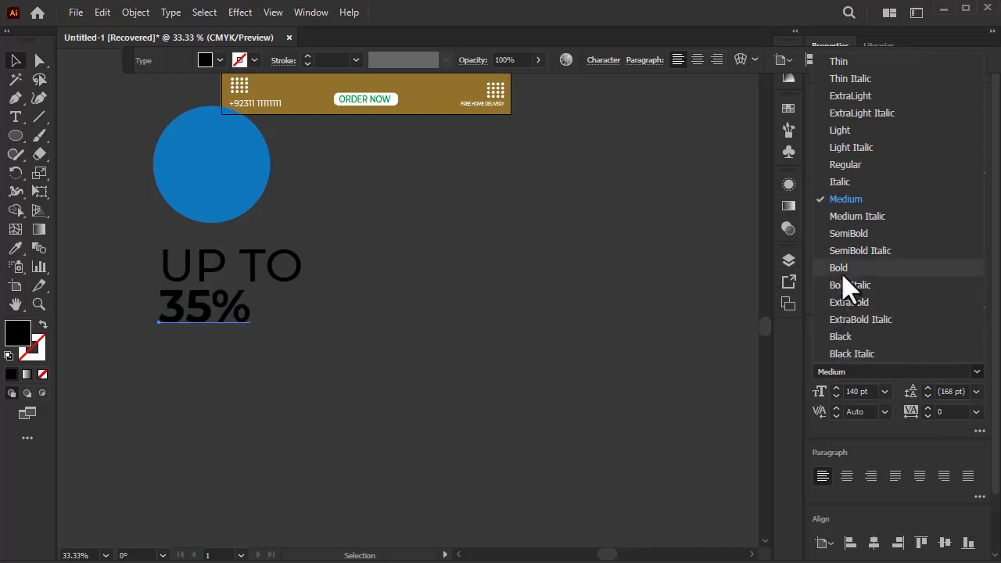
click(780, 270)
drag(250, 334, 311, 380)
drag(213, 322, 239, 335)
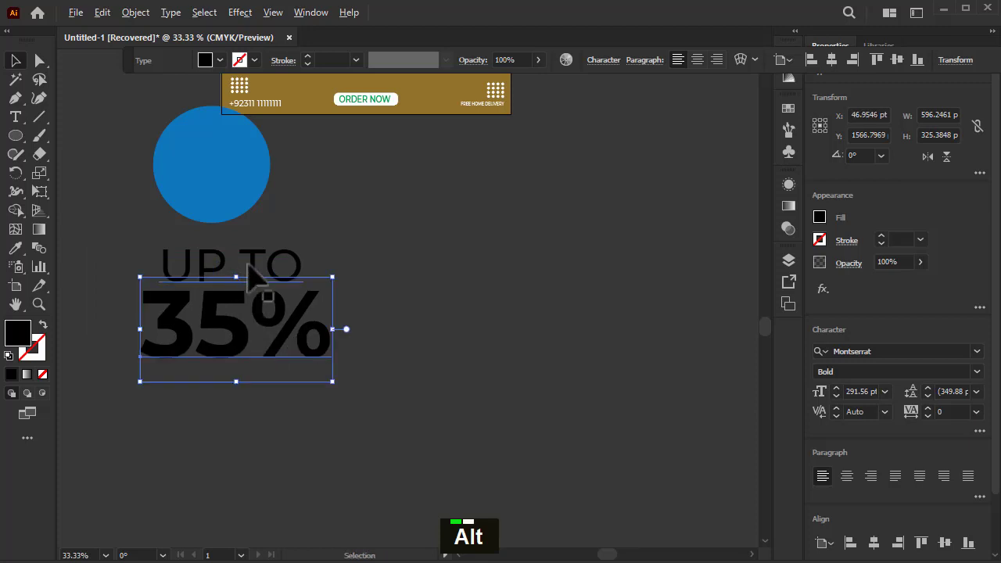
Step: Duplicate "UP TO" below "35%", change the copy to "DISCOUNT" and scale it to about 128 pt, fitting the width of "35%"
drag(252, 273, 248, 395)
double_click(253, 377)
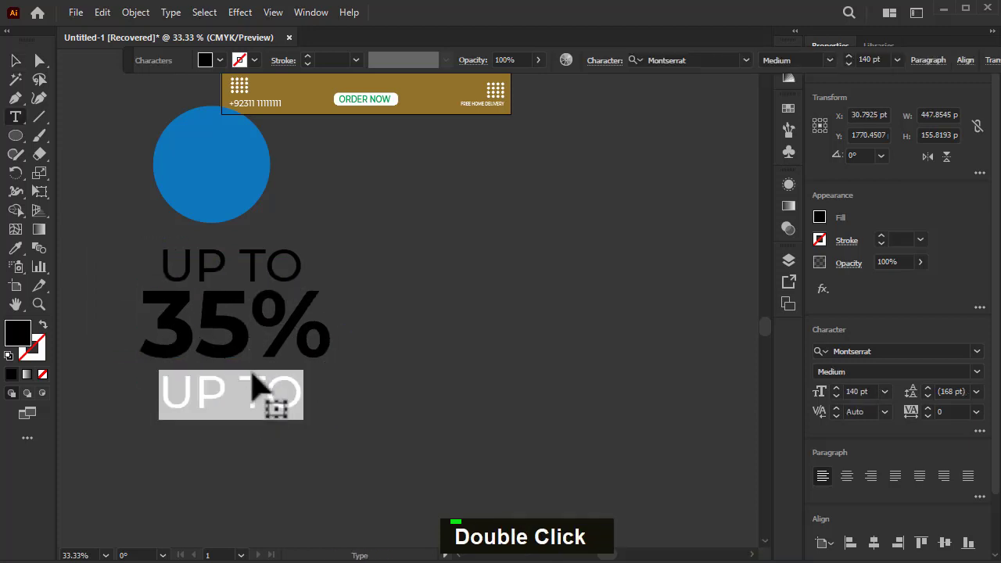
text(di)
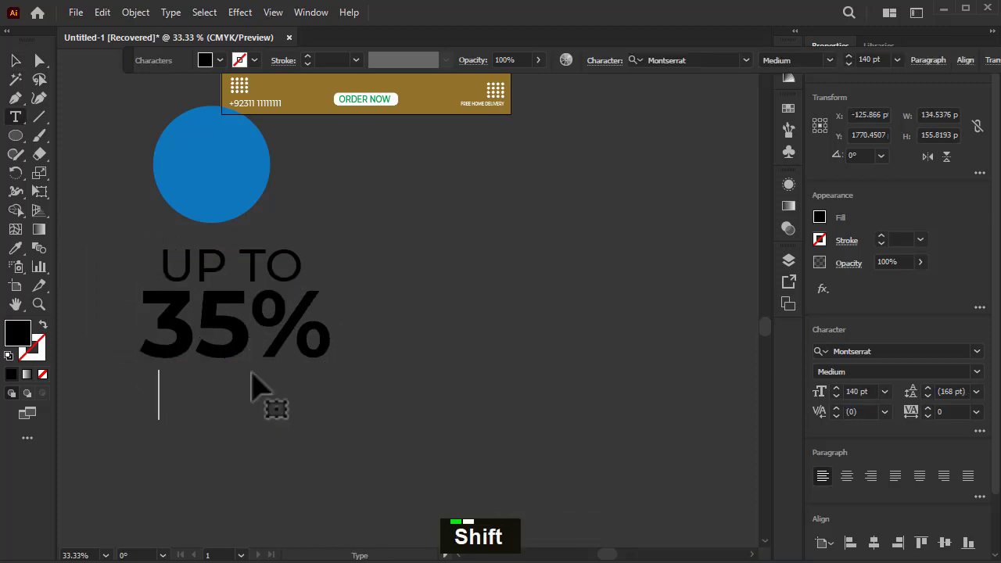
text(DISCOUNT)
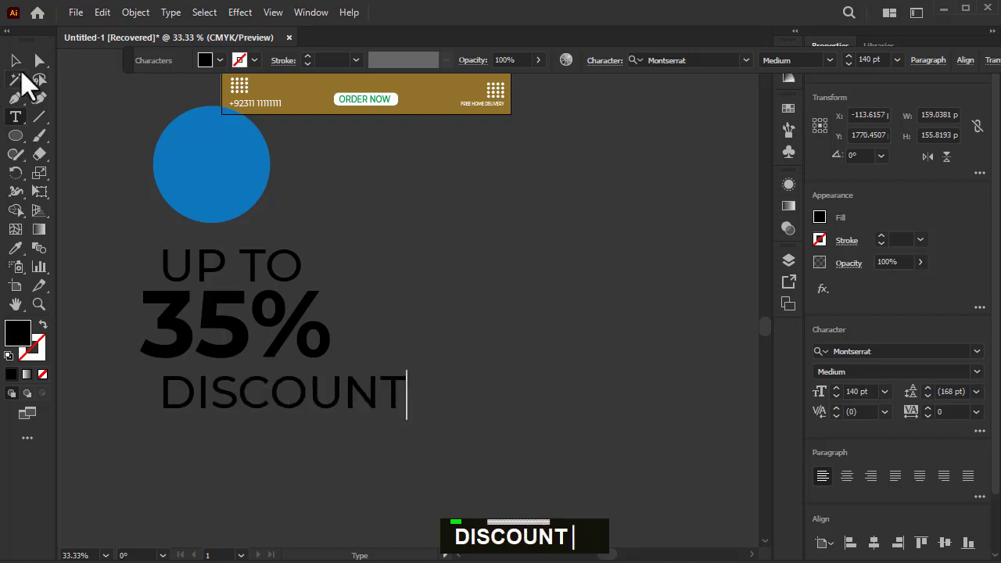
click(15, 61)
drag(405, 424, 290, 389)
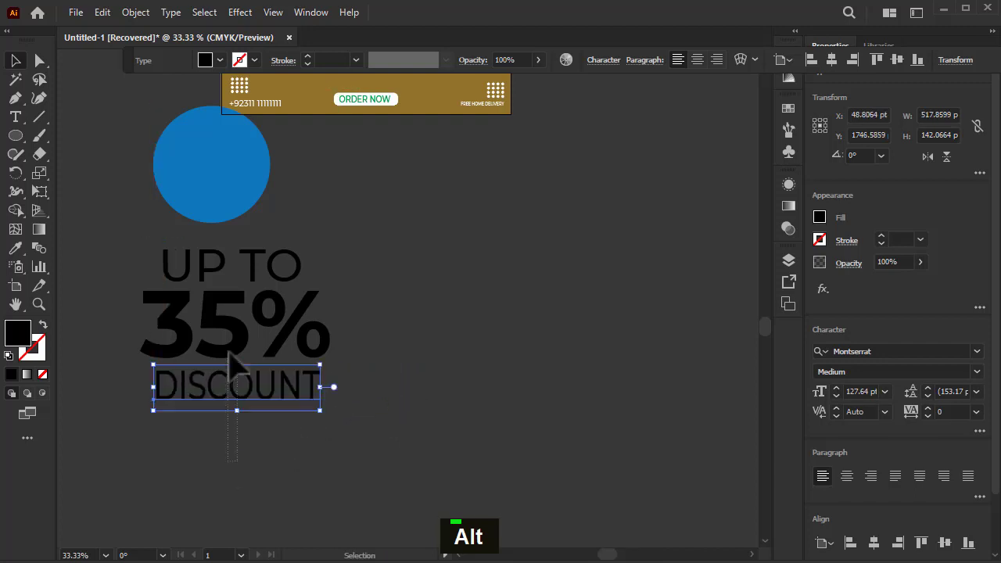
Step: Align the three discount text lines on their horizontal centres and group them
drag(211, 266, 211, 265)
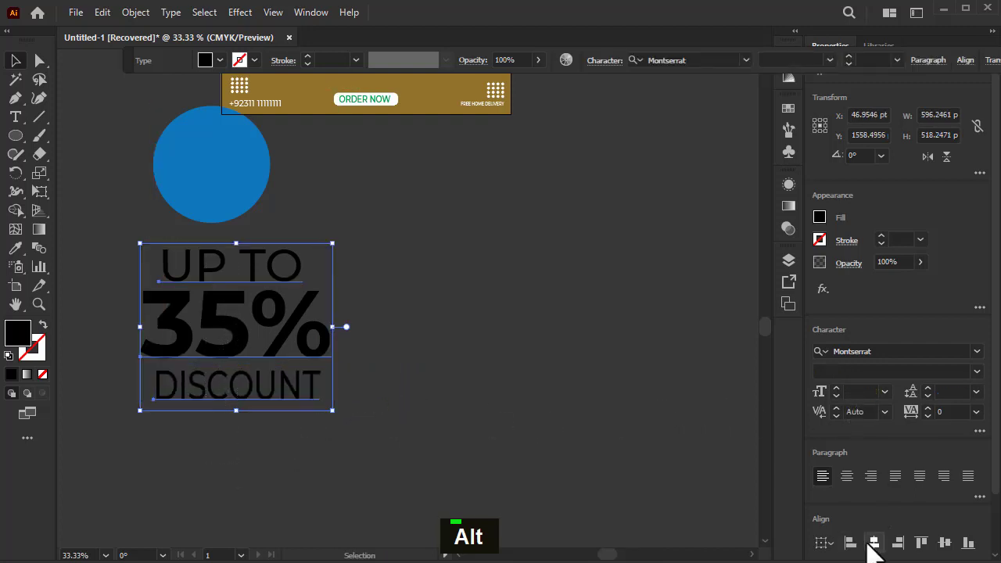
click(873, 542)
click(406, 274)
double_click(261, 400)
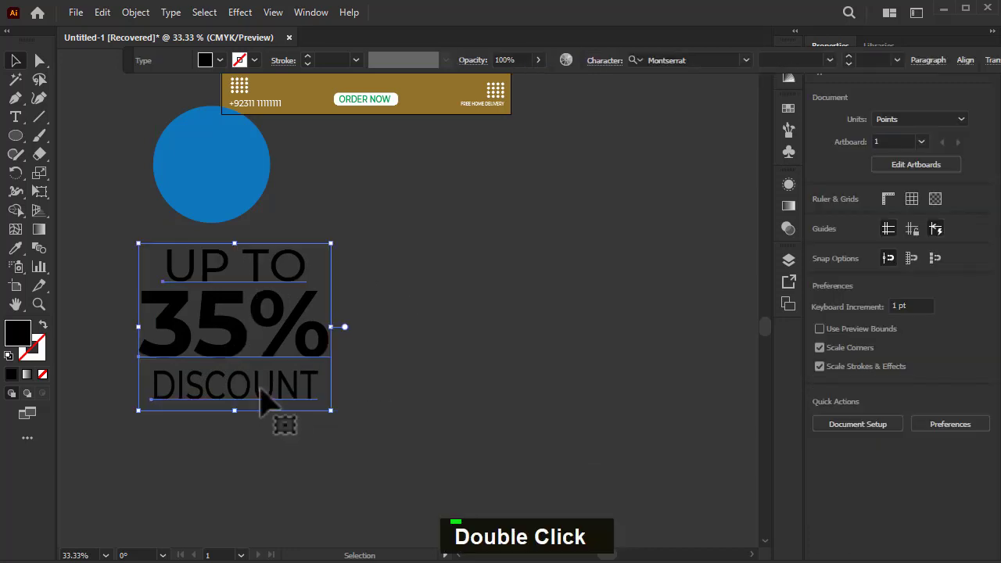
key(ctrl+g)
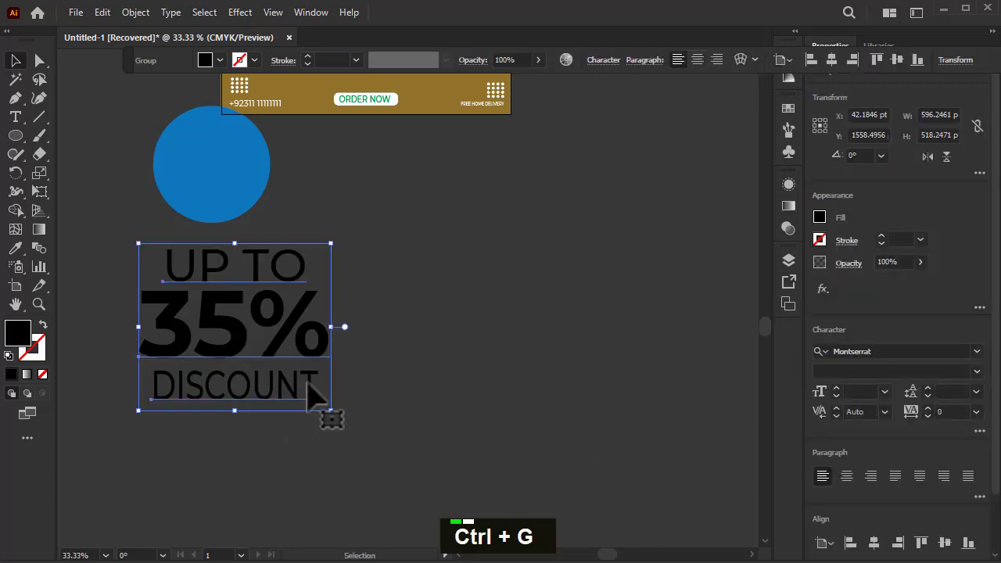
Step: Fill the discount text group with white and scale it down to fit inside the blue circle
click(205, 60)
double_click(67, 85)
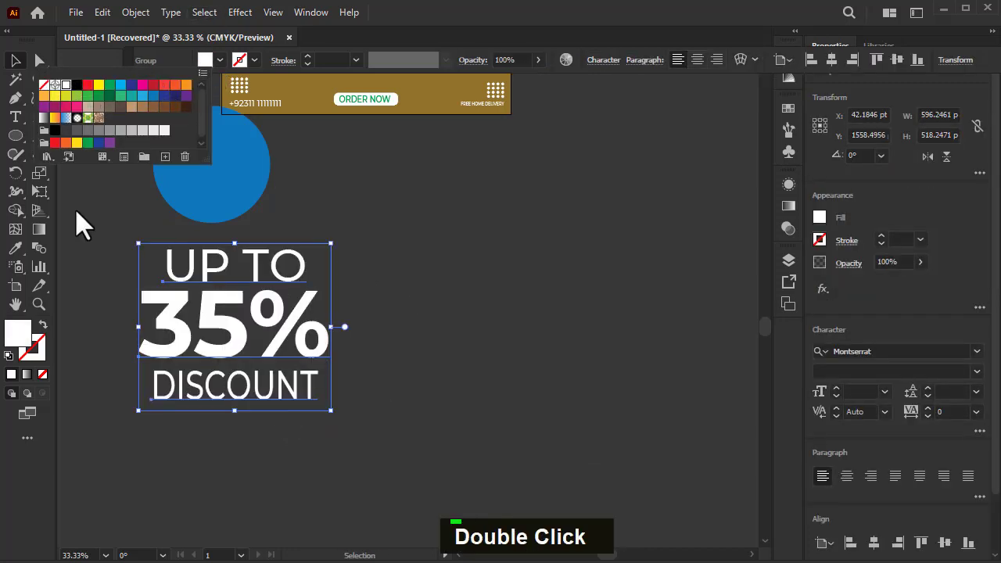
drag(139, 410, 239, 323)
alt+scroll(257, 435, down, 2)
drag(272, 365, 232, 301)
key(ctrl+z)
Step: Group the discount text with the blue circle as one badge
alt+scroll(238, 310, up, 3)
shift+click(206, 364)
key(ctrl+g)
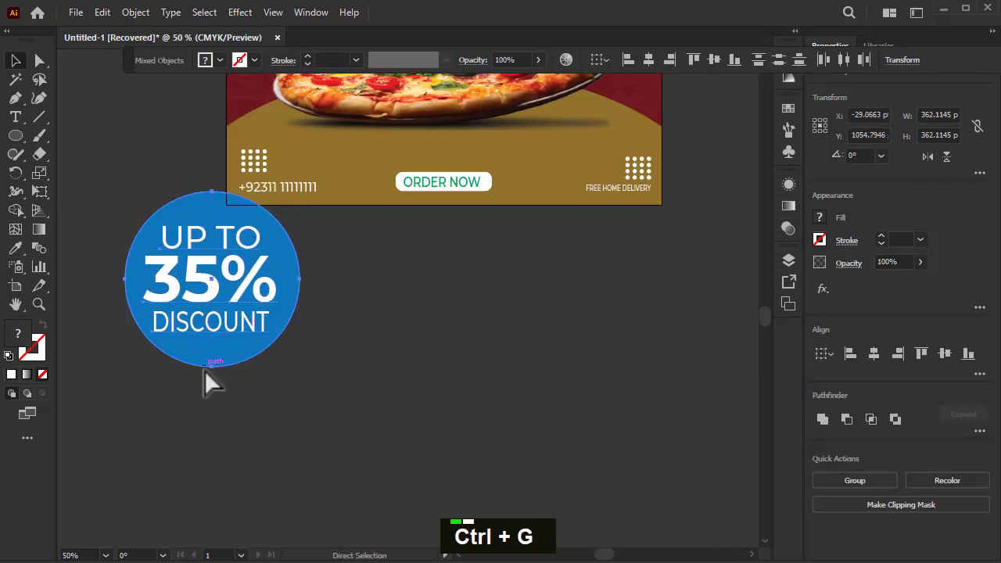
Step: Scale the discount badge down and place it over the upper-right edge of the pizza
alt+scroll(205, 364, down, 2)
shift+drag(239, 382, 202, 363)
drag(182, 325, 379, 217)
alt+scroll(393, 197, up, 3)
click(536, 268)
alt+scroll(437, 391, down, 3)
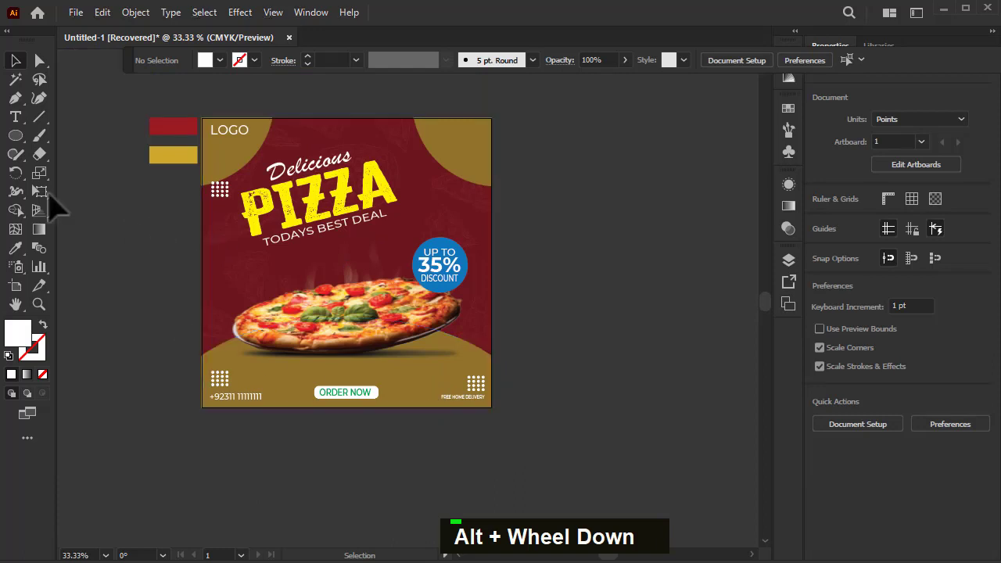
Step: Create a white 900 × 900 pt rectangle and centre it horizontally and vertically on the artboard
right_click(16, 136)
click(84, 135)
click(120, 247)
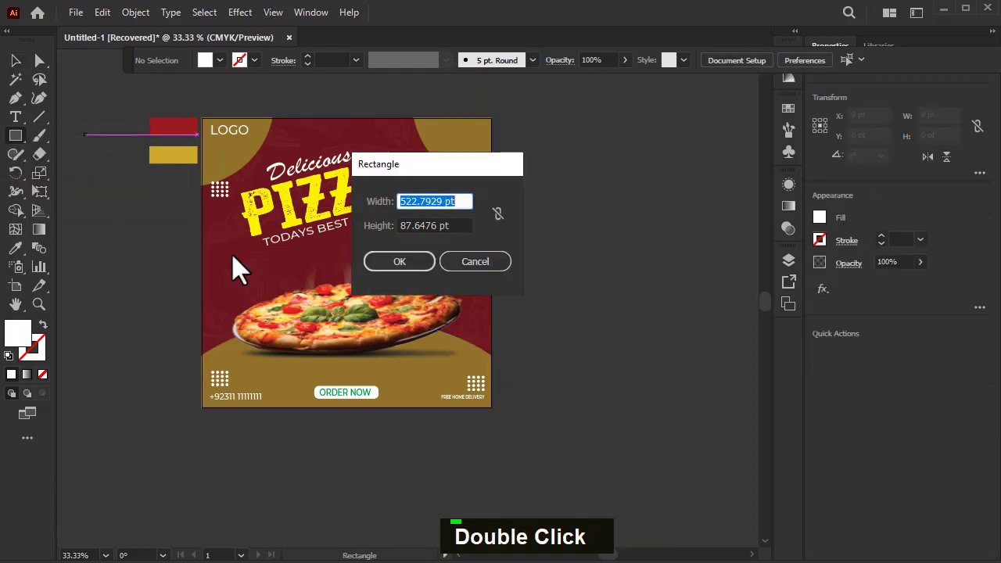
click(489, 259)
click(112, 224)
text(90)
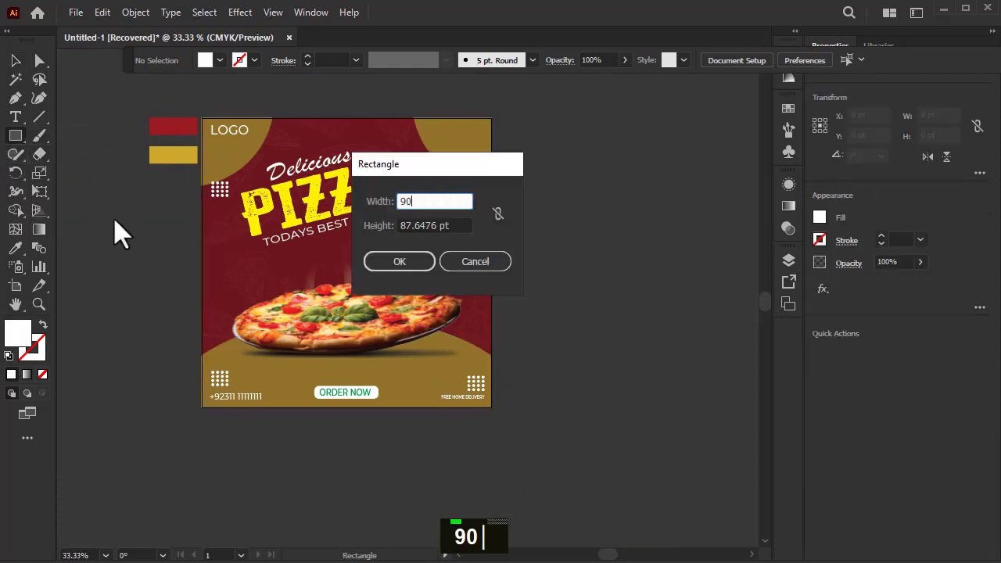
text(0)
key(Tab)
text(900)
key(Return)
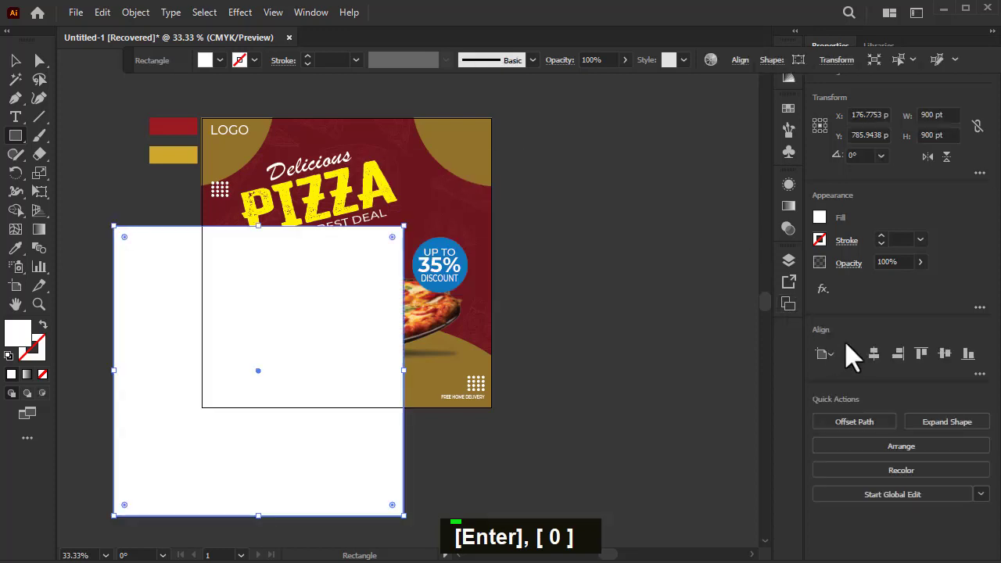
click(874, 353)
click(945, 354)
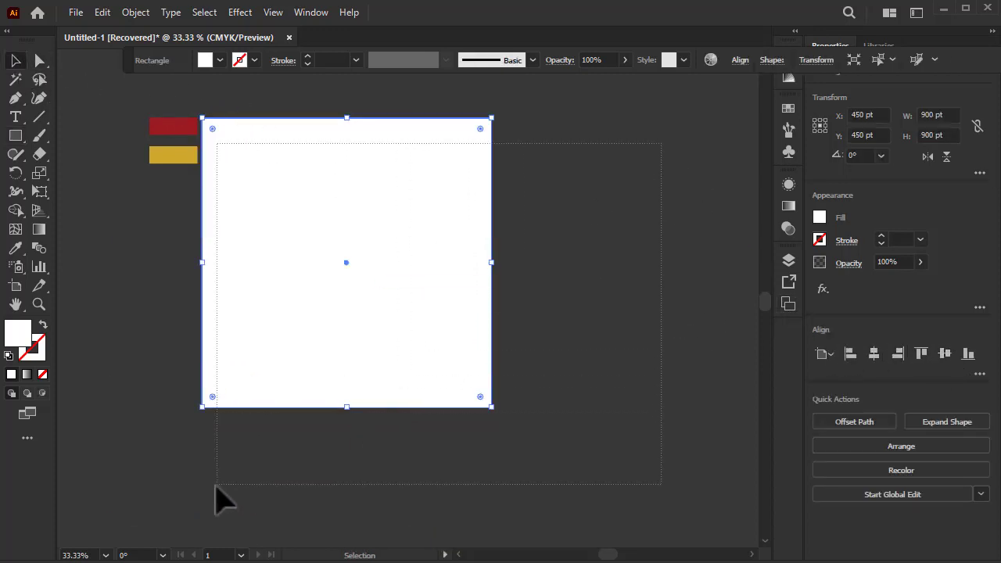
Step: Select the design artwork together with the white square and make a clipping mask from it
key(ctrl+a)
right_click(302, 312)
click(361, 433)
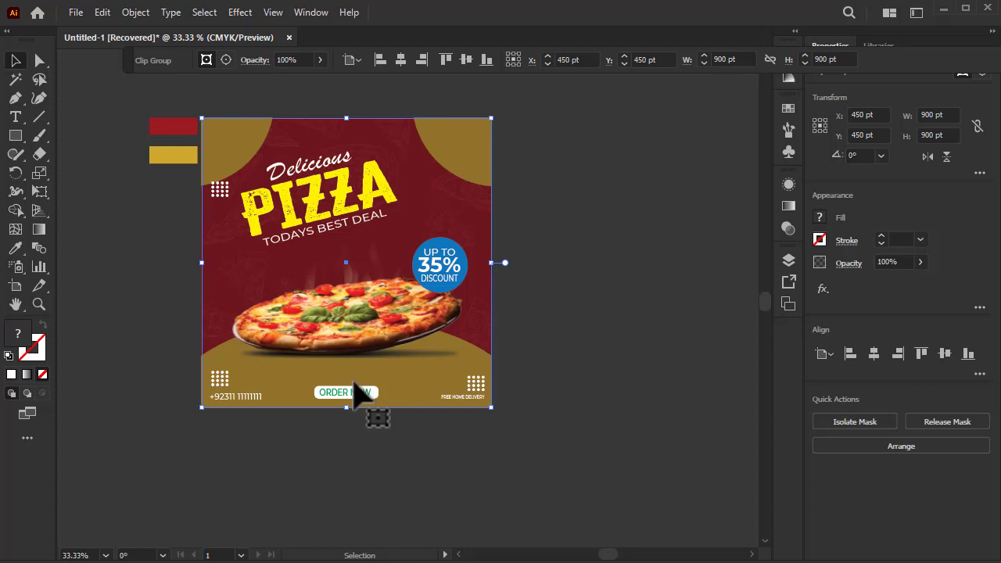
scroll(157, 285, up, 2)
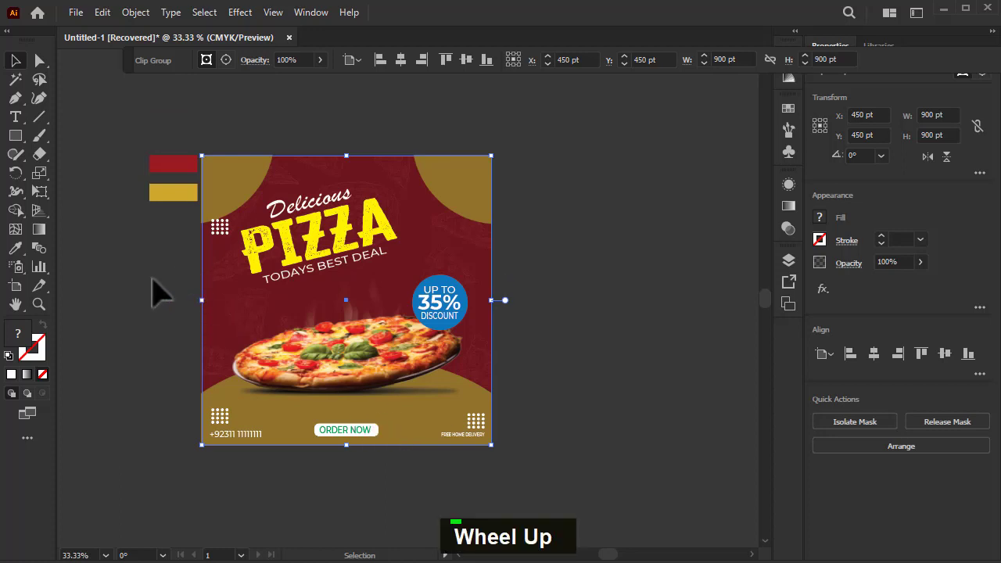
click(156, 296)
scroll(134, 319, up, 1)
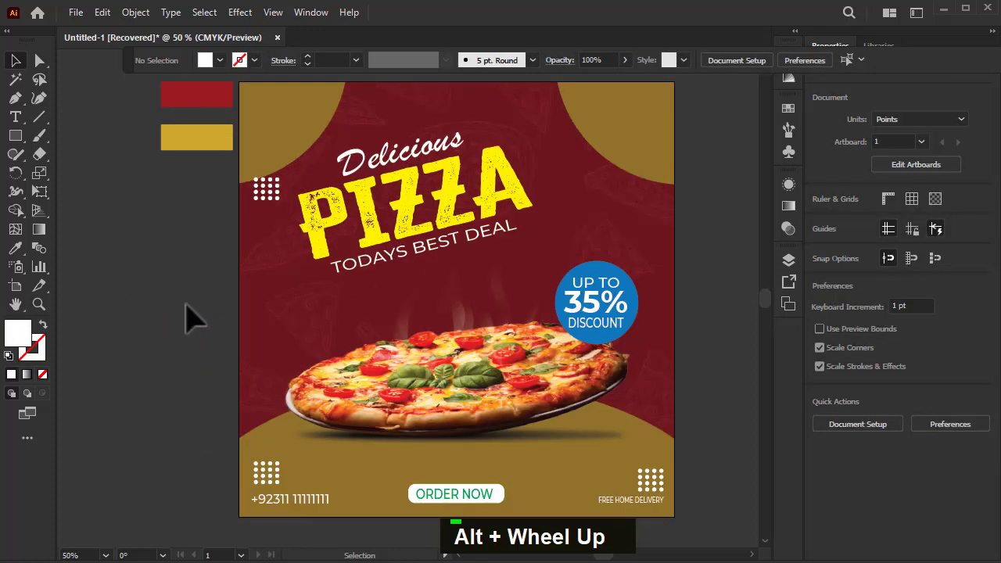
scroll(190, 332, down, 1)
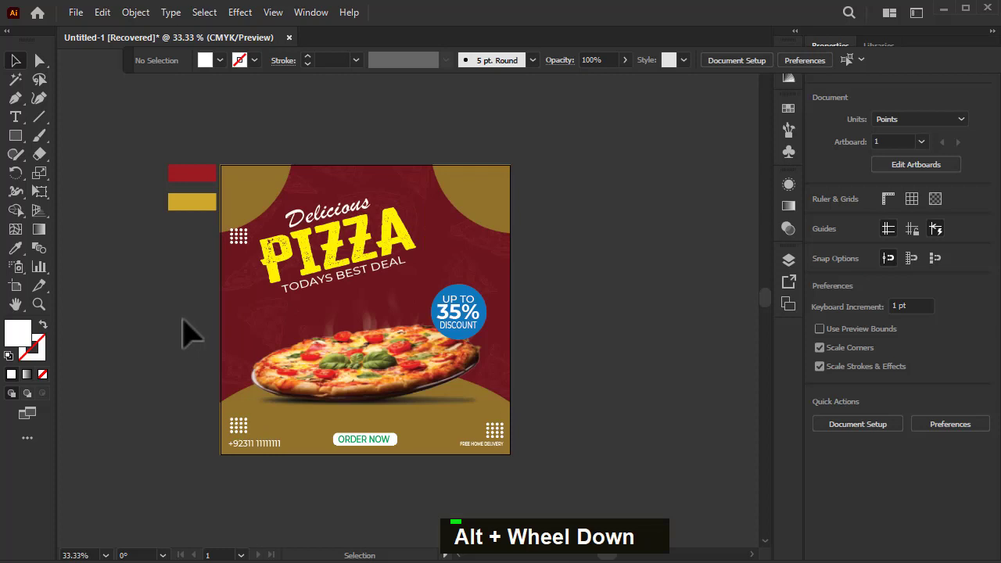